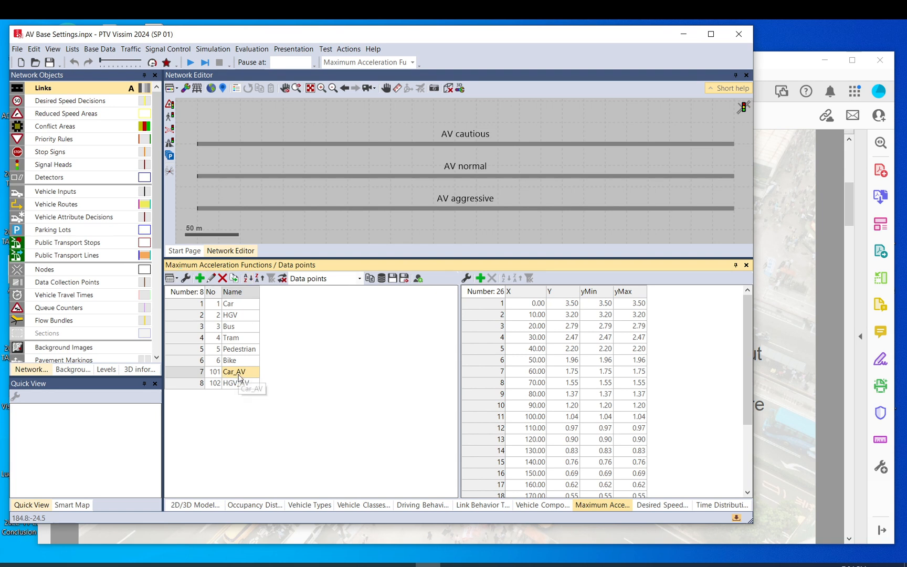
Compare the maximum acceleration data points of the Car and Car_AV functions
left_click(232, 306)
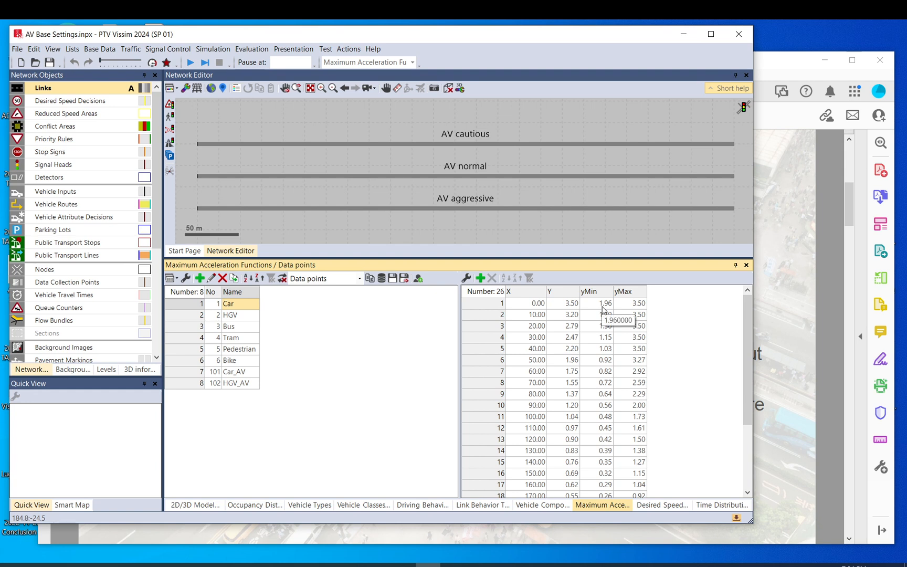
left_click(237, 372)
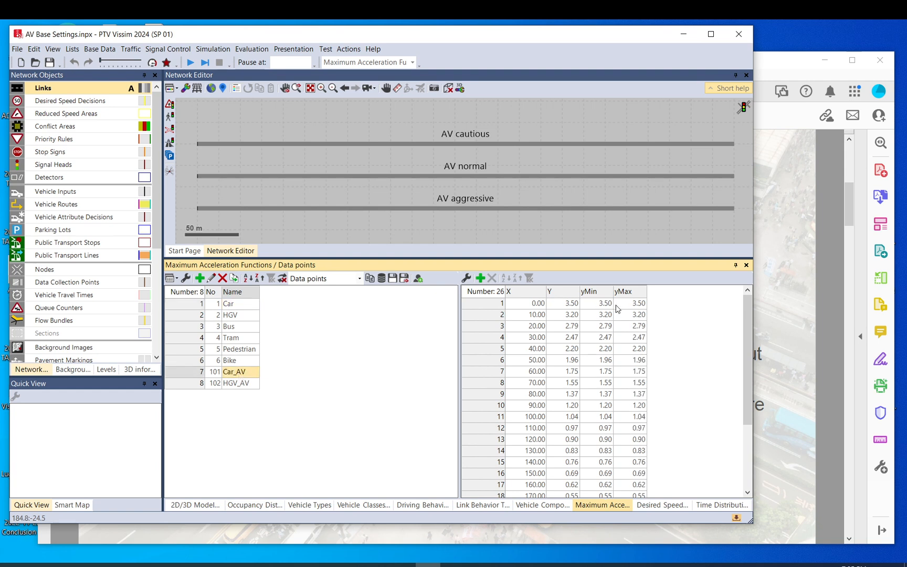
left_click(570, 308)
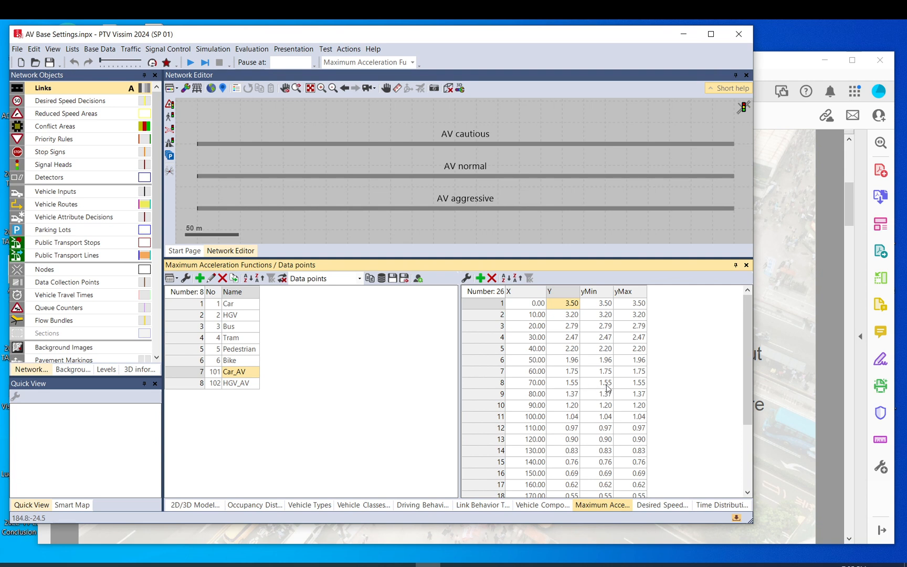
left_click(240, 304)
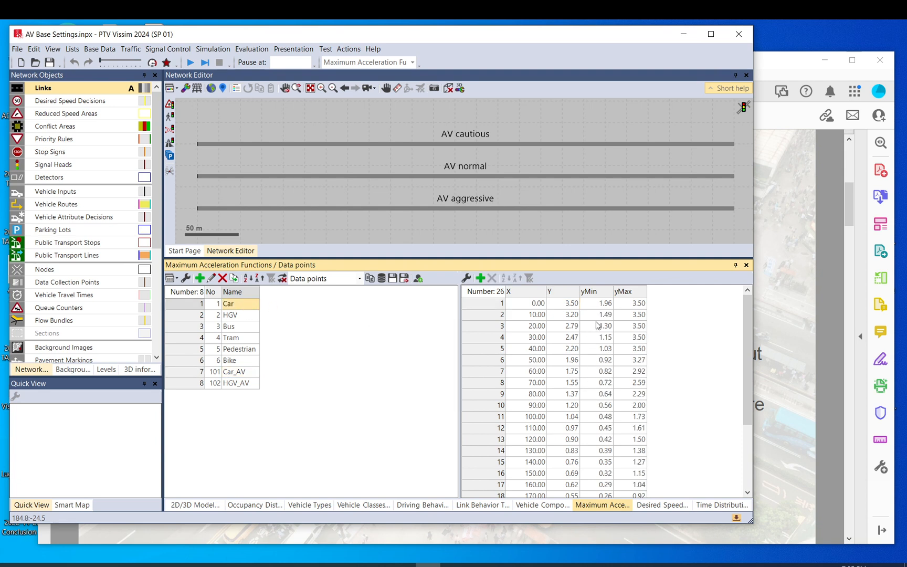
left_click(246, 375)
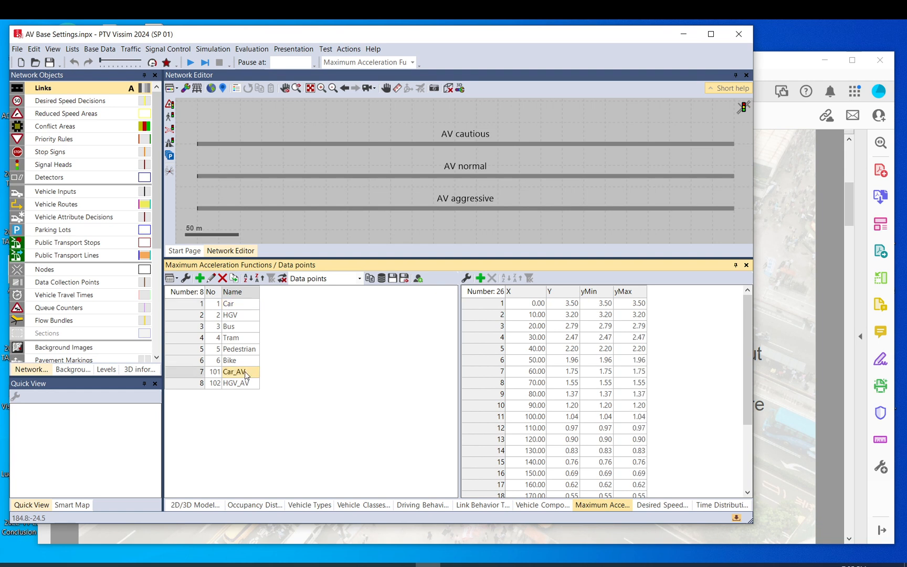
left_click(564, 441)
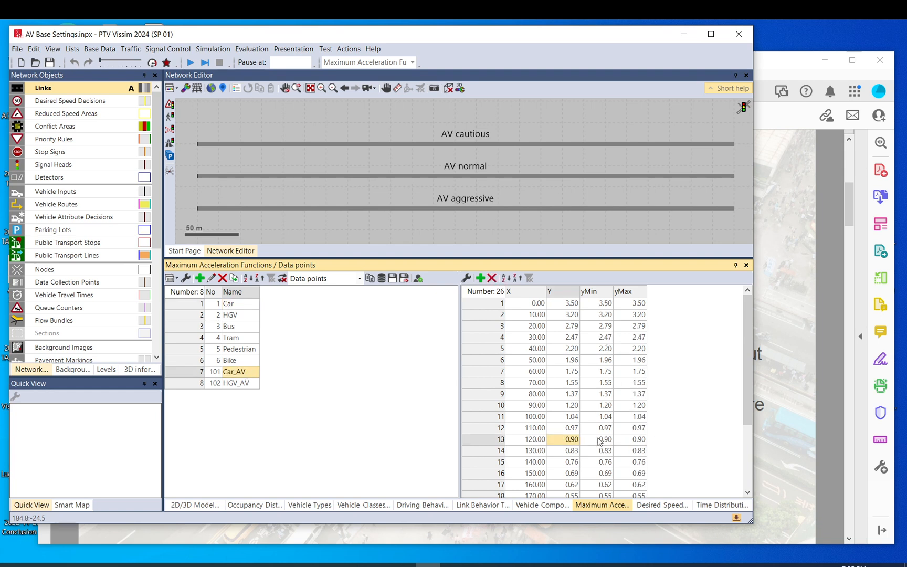
Switch to CAV (1).pdf in Adobe Acrobat and advance to page 3, on AV distribution settings
left_click(786, 68)
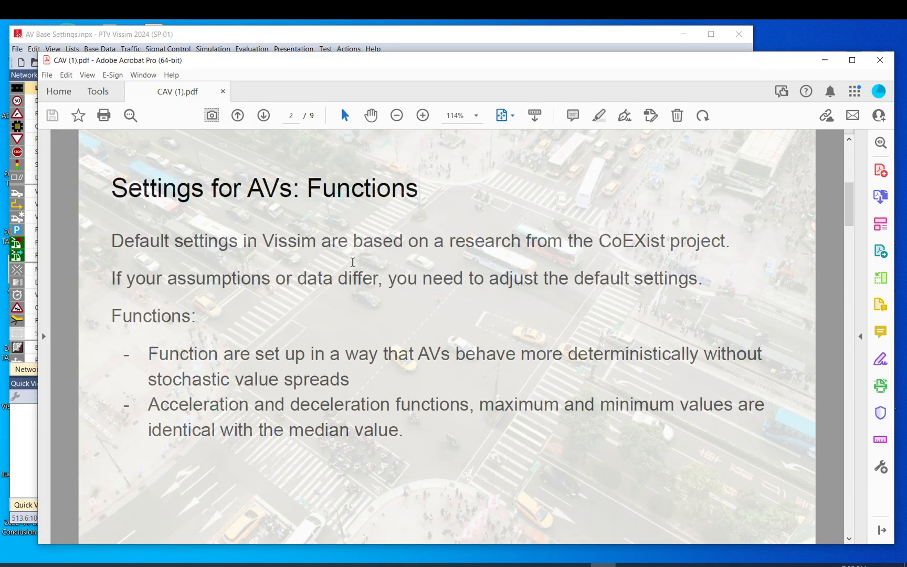
left_click(264, 115)
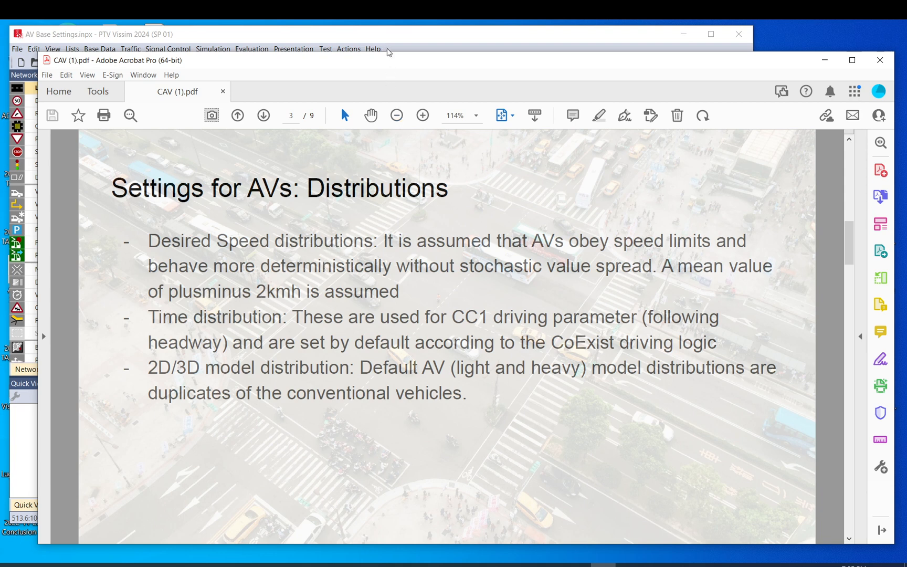
Return to PTV Vissim and inspect the 20 km/h and 70 km/h desired speed distribution curves, leaving both without edits
left_click(388, 48)
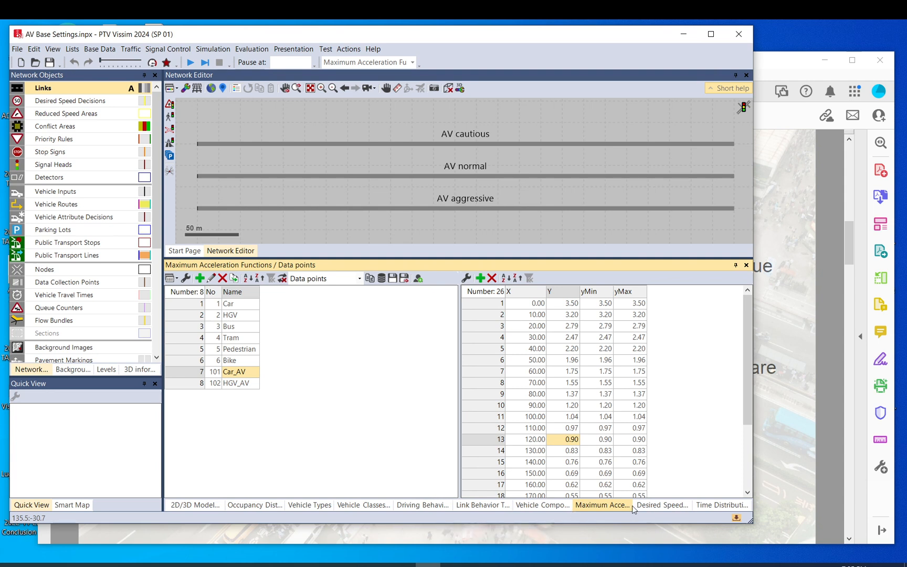
left_click(648, 505)
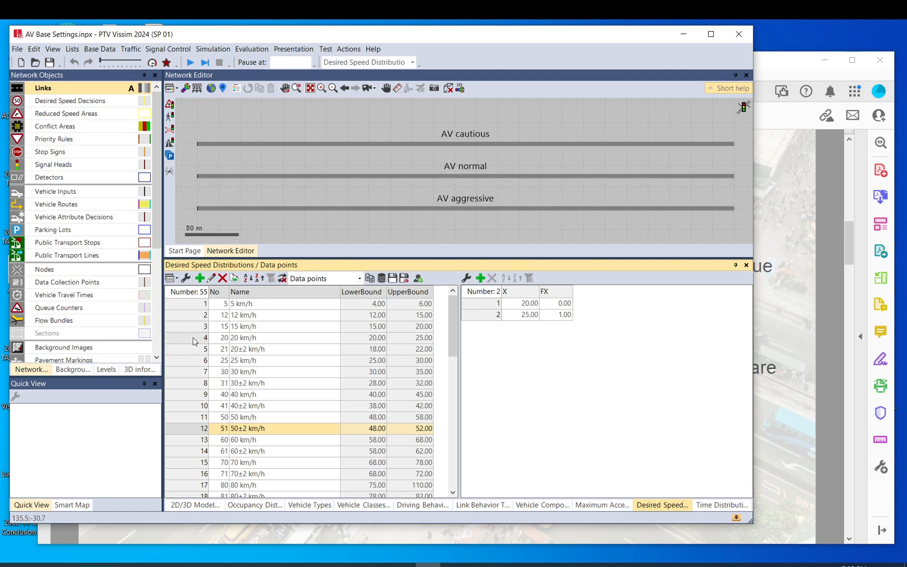
left_click(193, 340)
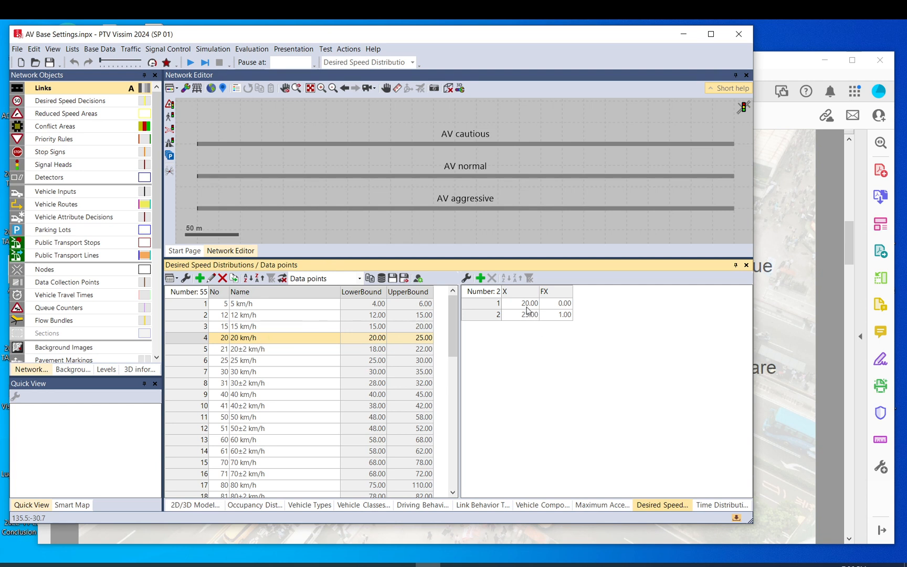
double_click(198, 337)
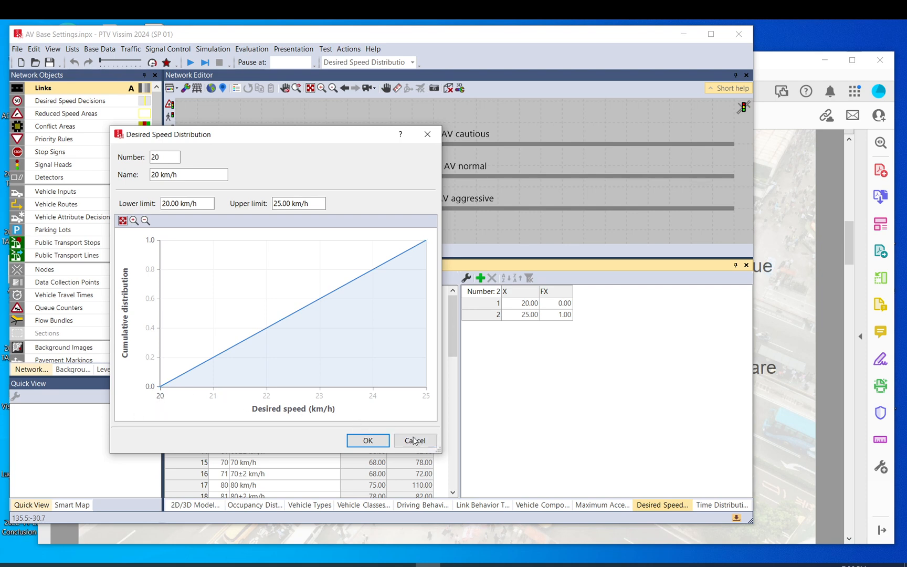
left_click(418, 446)
double_click(205, 463)
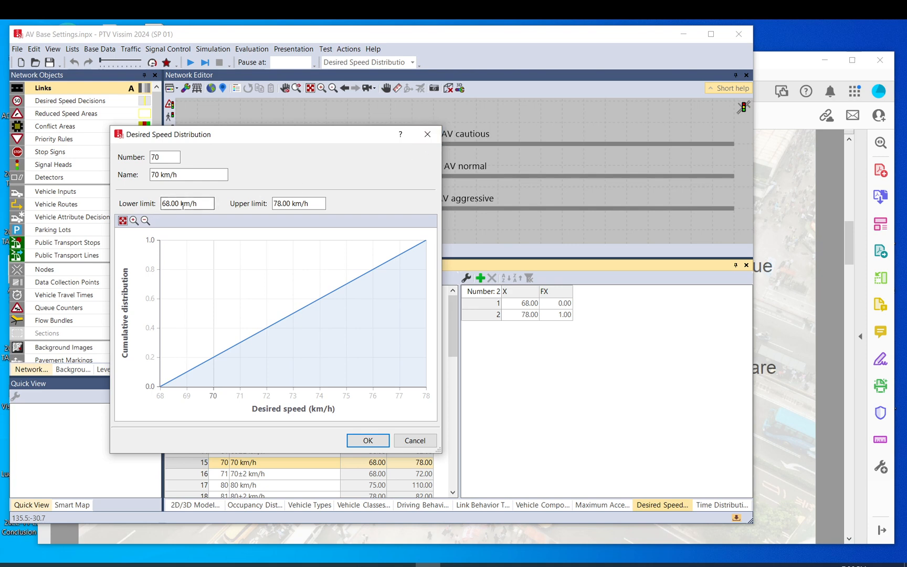
left_click(432, 135)
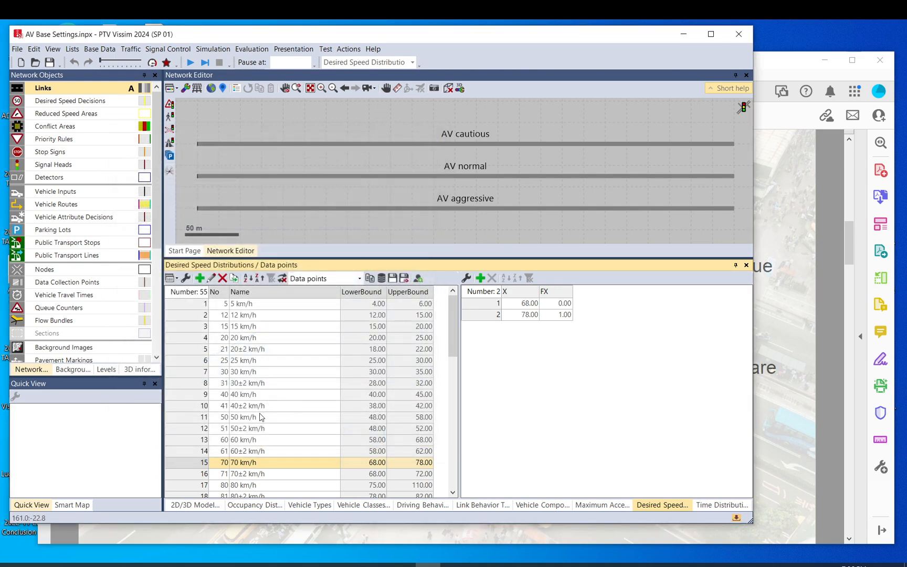
Examine the lower and upper data points of the 20±2 km/h desired speed distribution
left_click(236, 351)
left_click(240, 341)
left_click(241, 349)
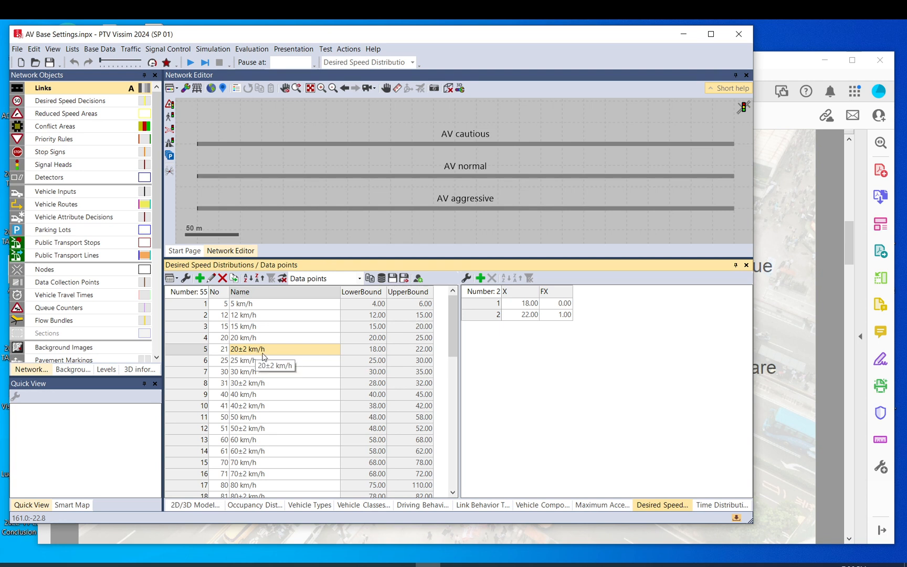
double_click(522, 305)
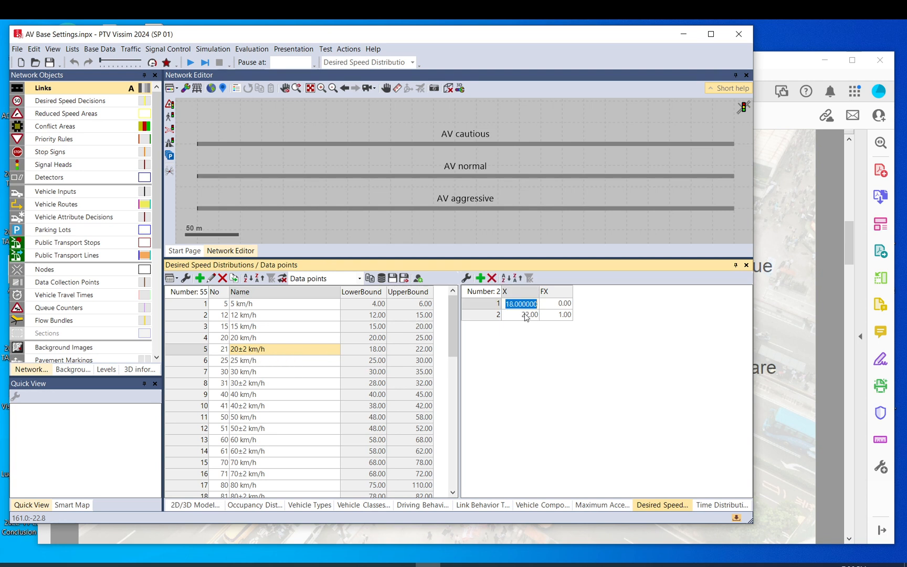
left_click(526, 315)
left_click(198, 352)
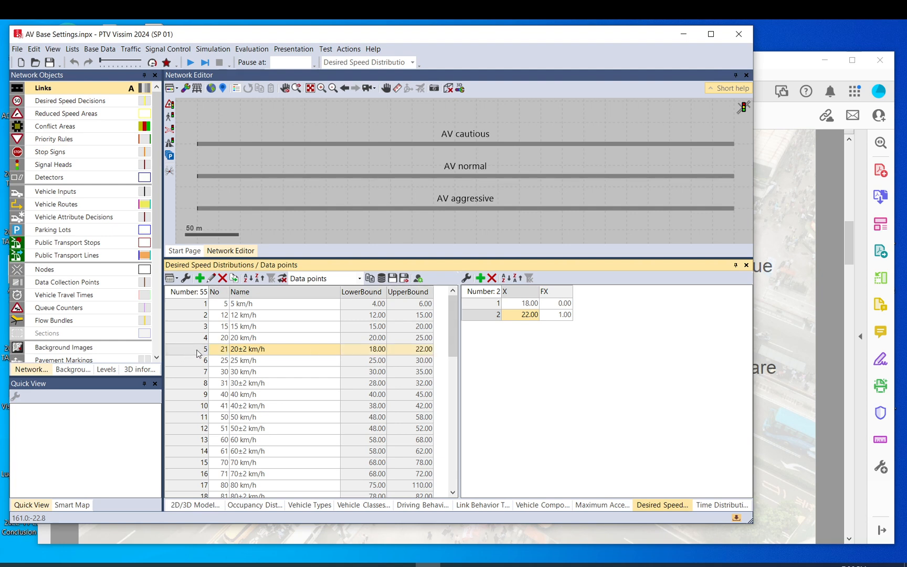
Add an intermediate point at 20 km/h to the 20±2 km/h distribution curve and raise it to about 0.93
double_click(197, 353)
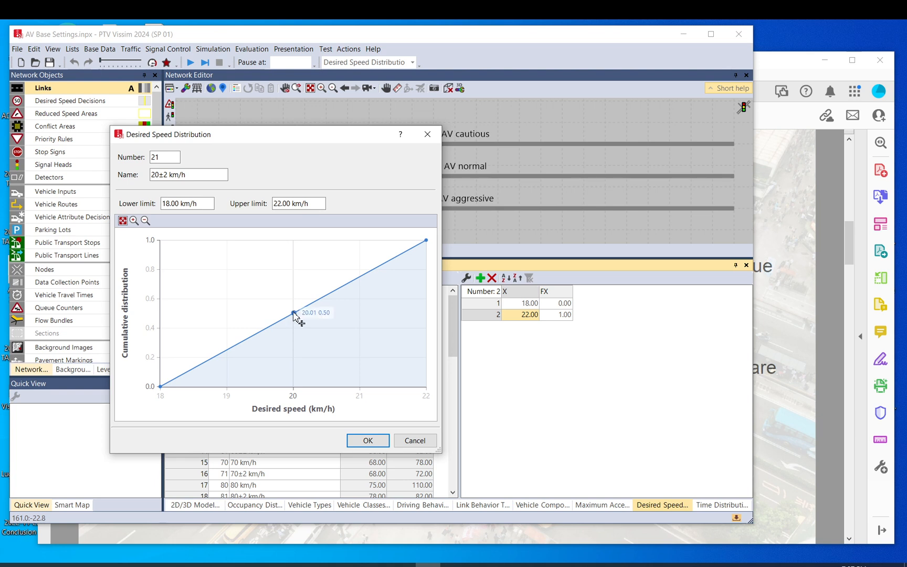
left_click(293, 313)
left_click_drag(293, 314, 295, 253)
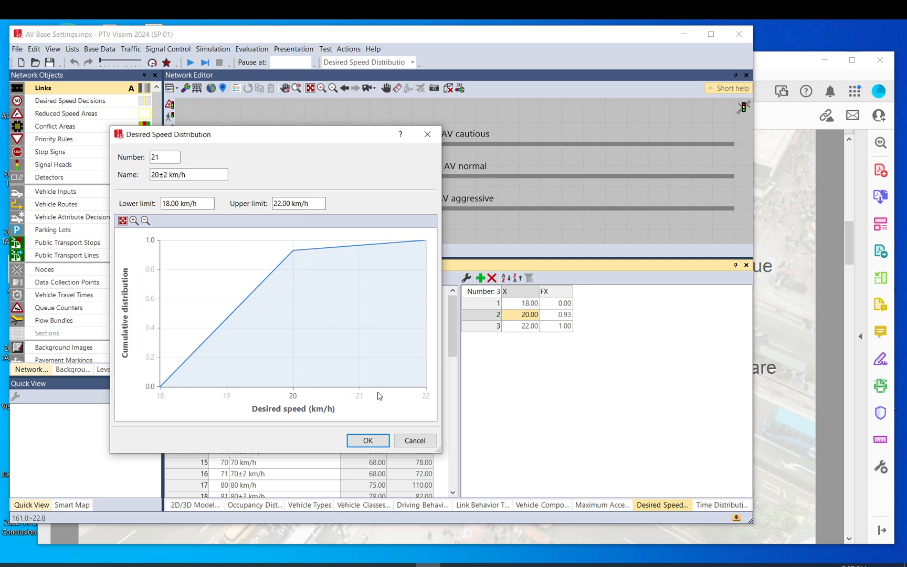
Lower the 20 km/h point to 0.50, accept the distribution, and delete that intermediate data point
left_click_drag(293, 252, 295, 315)
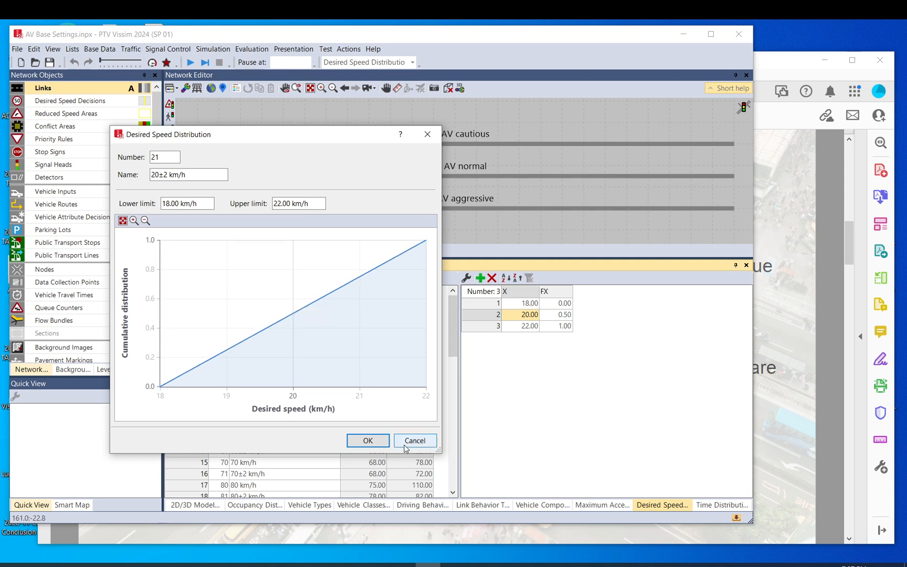
left_click(376, 441)
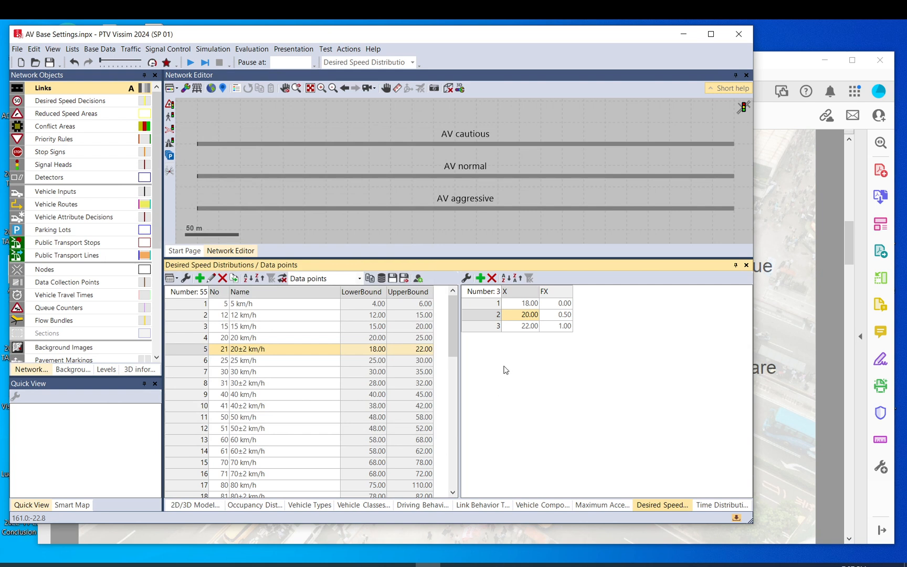
left_click(492, 278)
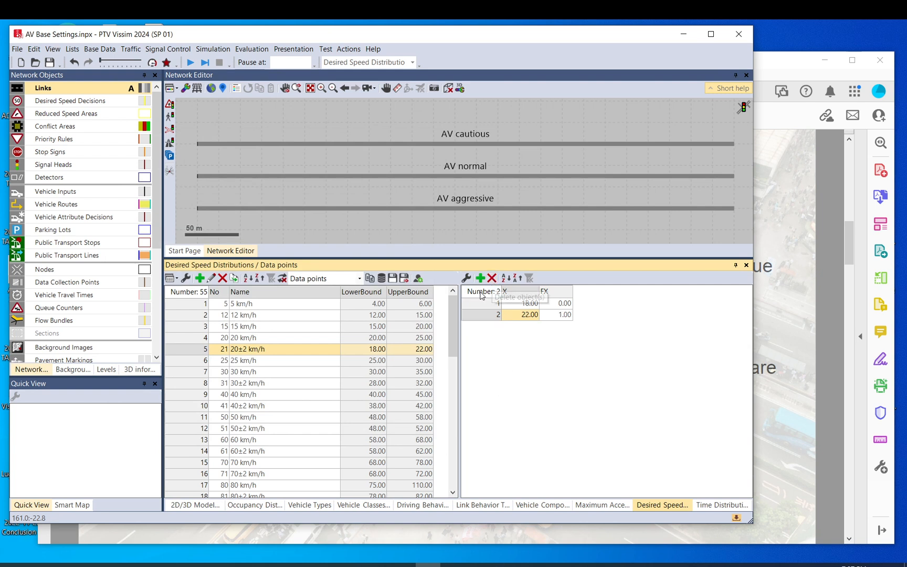
Review the 30±2 km/h and 40±2 km/h distributions and the higher ±2 km/h entries in the desired speed list
left_click(188, 384)
left_click(185, 408)
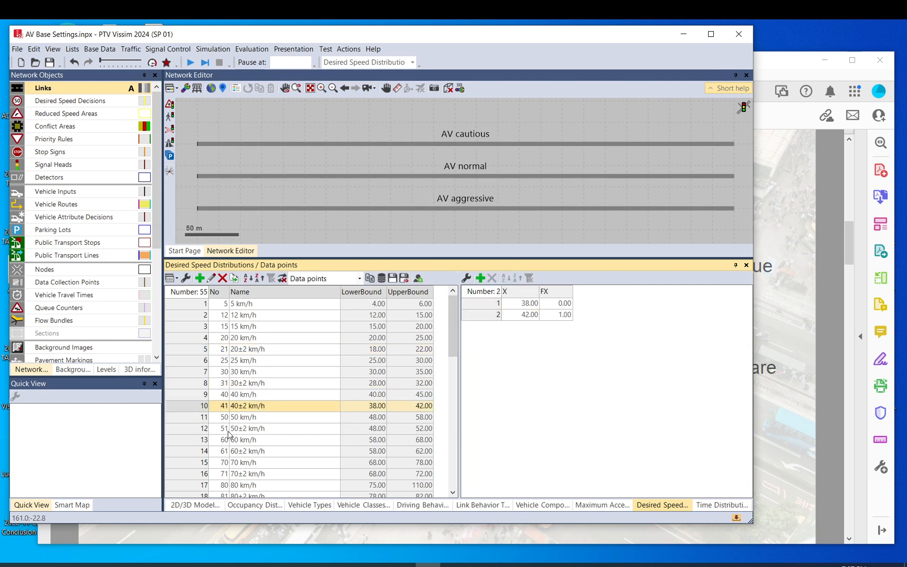
scroll(230, 434, "down", 2)
scroll(232, 436, "up", 2)
scroll(292, 392, "down", 2)
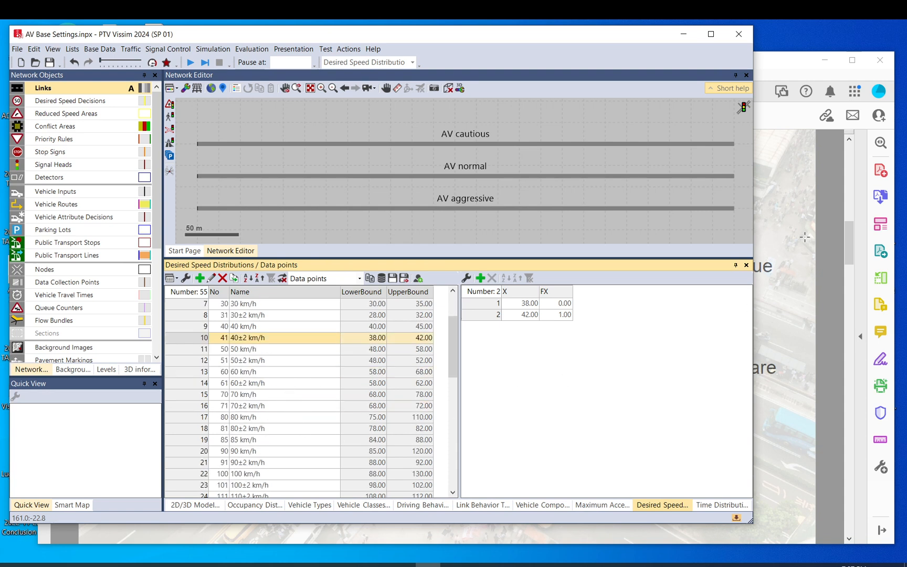
Switch to CAV (1).pdf and read the time distribution notes about the CC1 driving parameter
left_click(773, 61)
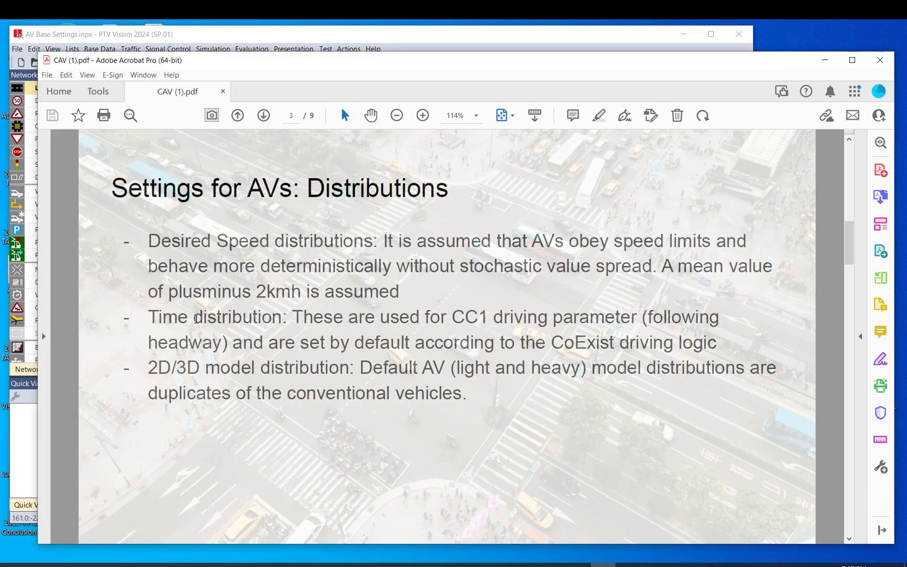
left_click_drag(145, 318, 343, 318)
left_click(513, 300)
left_click(467, 314)
Return to PTV Vissim and view the driving behaviors list followed by the time distributions list
left_click(289, 38)
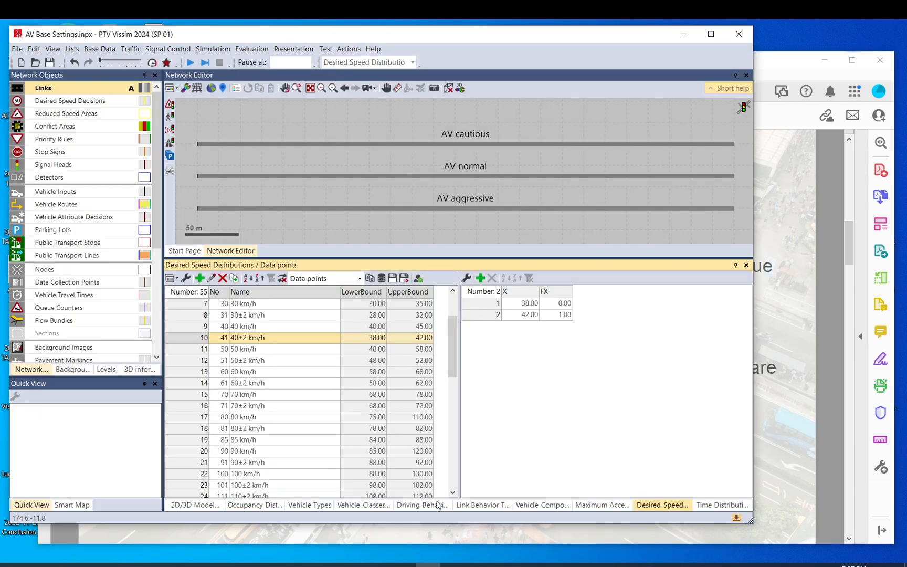
left_click(416, 507)
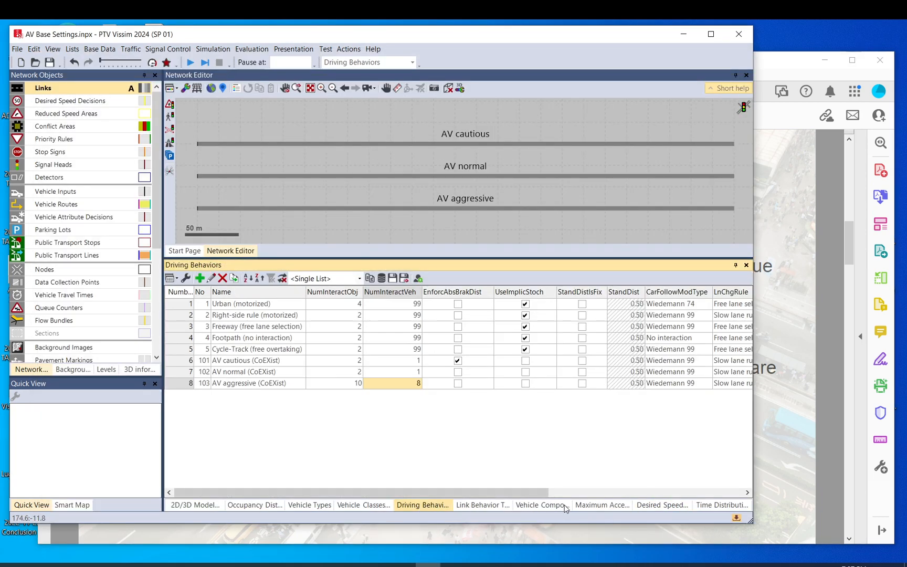
left_click(721, 504)
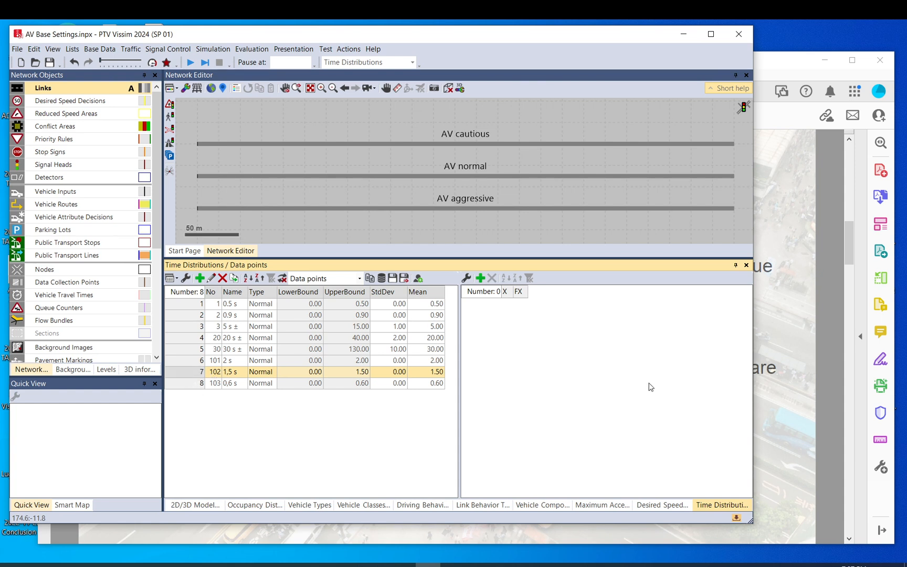
Check the Wiedemann 99 car following model and CC1 gap time distribution options of the AV cautious (CoEXist) driving behavior
left_click(423, 507)
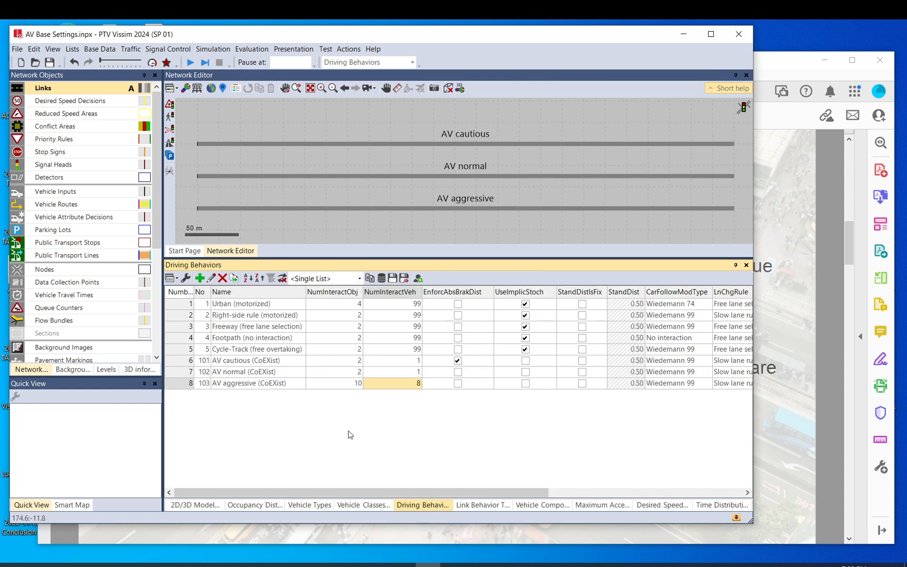
left_click(186, 362)
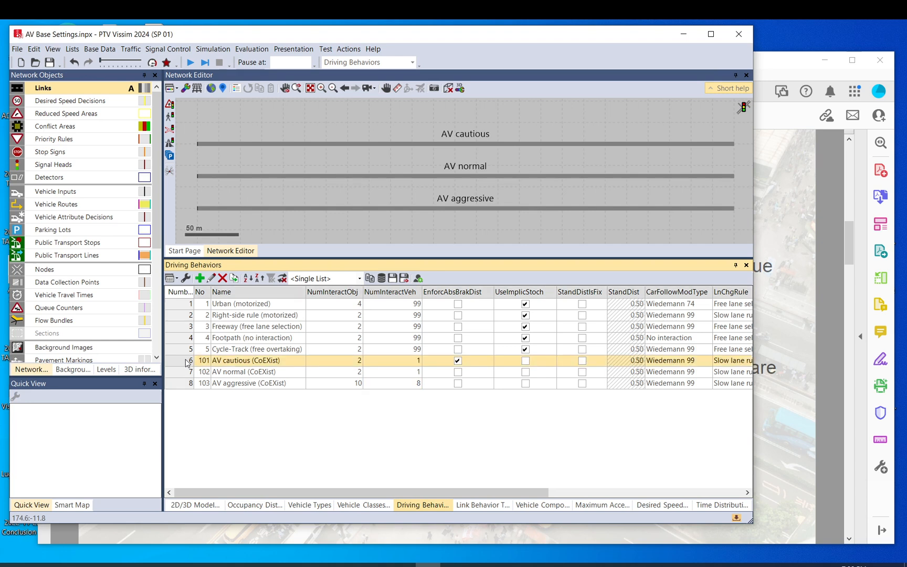
double_click(186, 362)
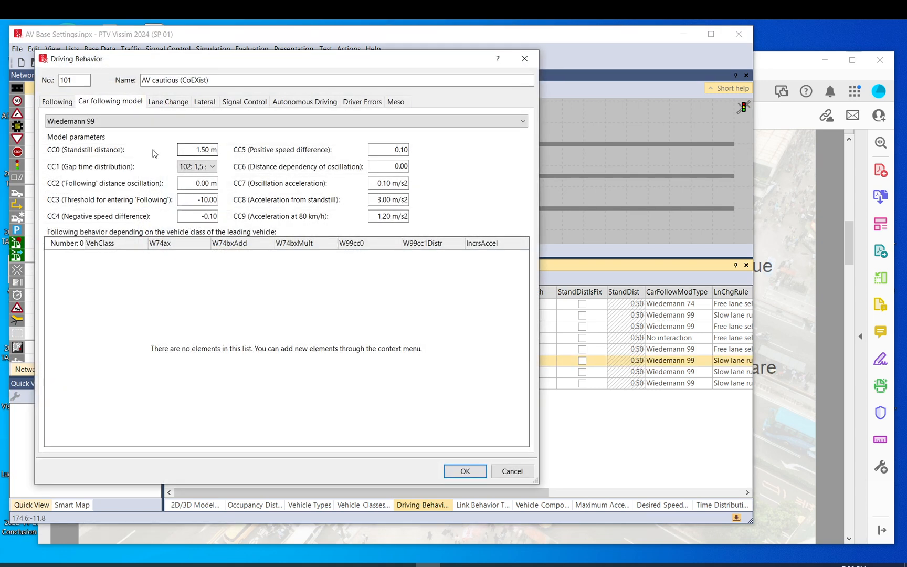
left_click(85, 124)
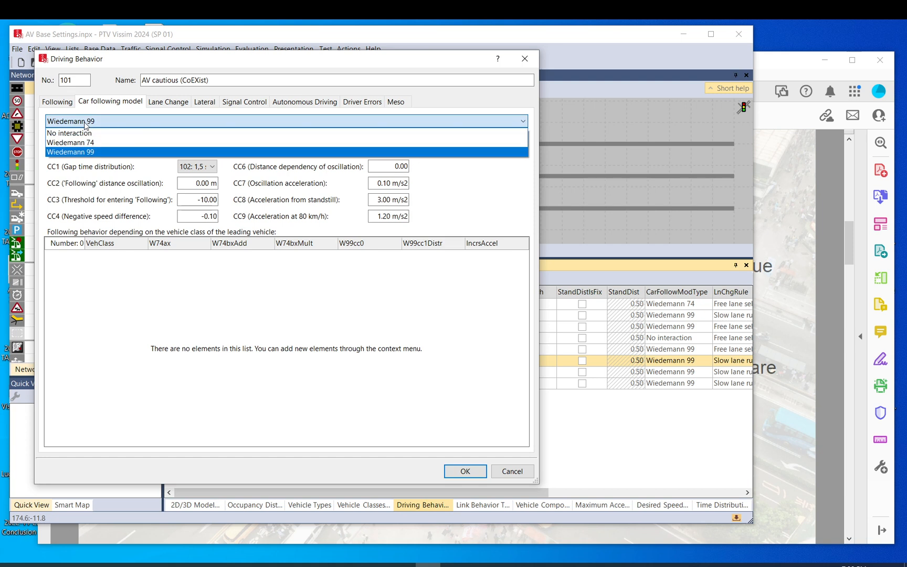
left_click(82, 153)
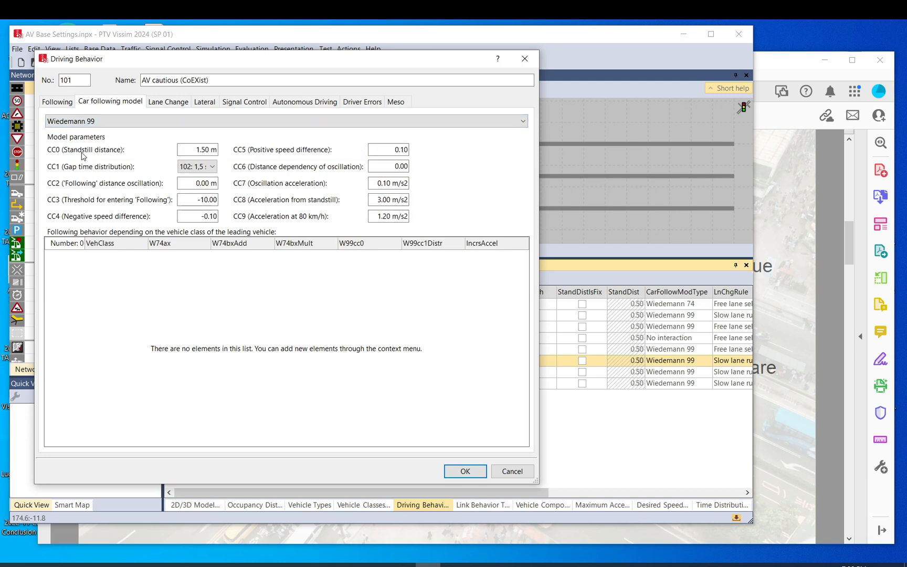
left_click(204, 169)
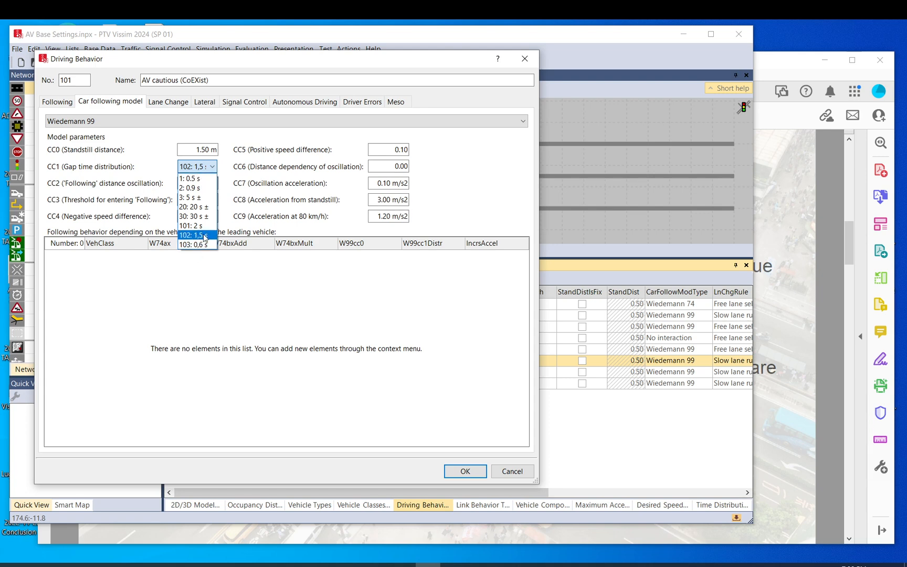
left_click(519, 475)
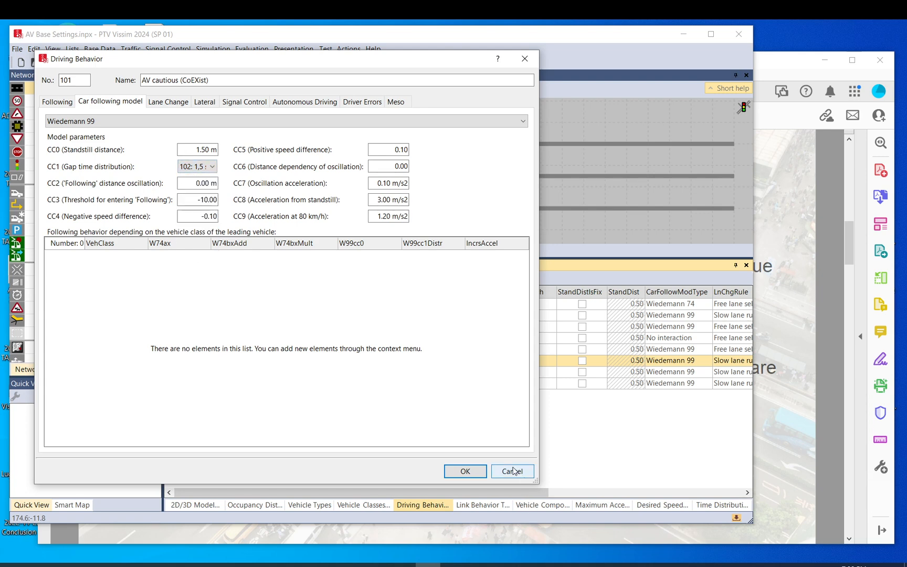
Close the AV cautious driving behavior without changes and inspect the 1,5 s entry in the time distributions list
left_click(514, 471)
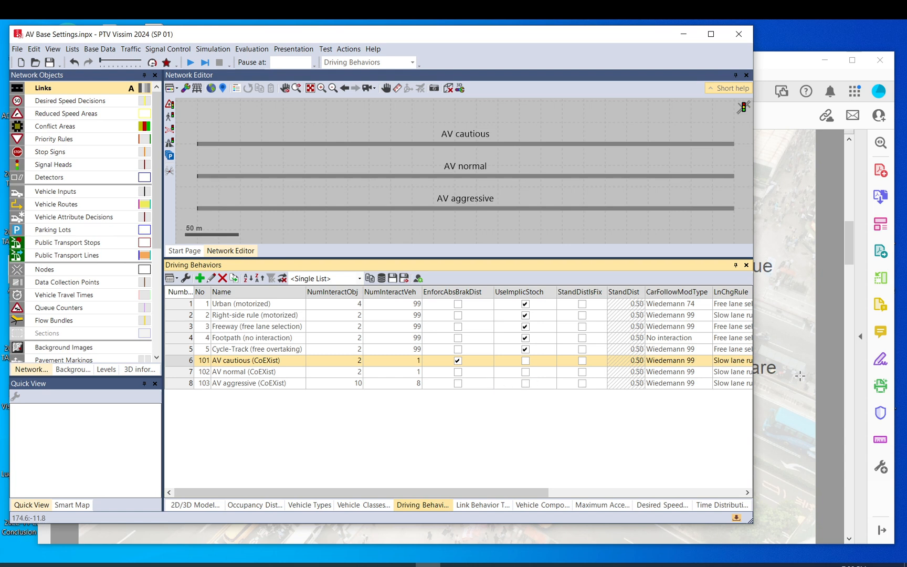
left_click(722, 506)
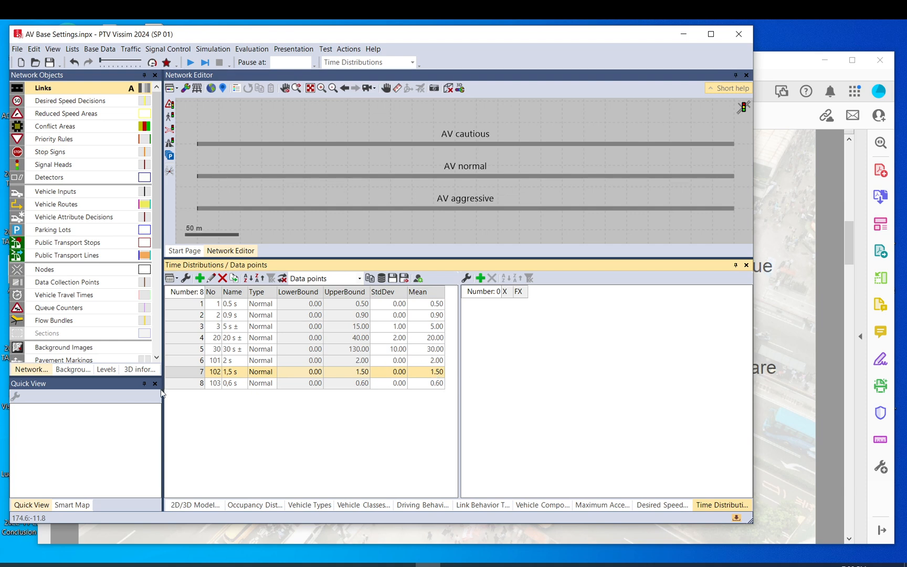
double_click(189, 374)
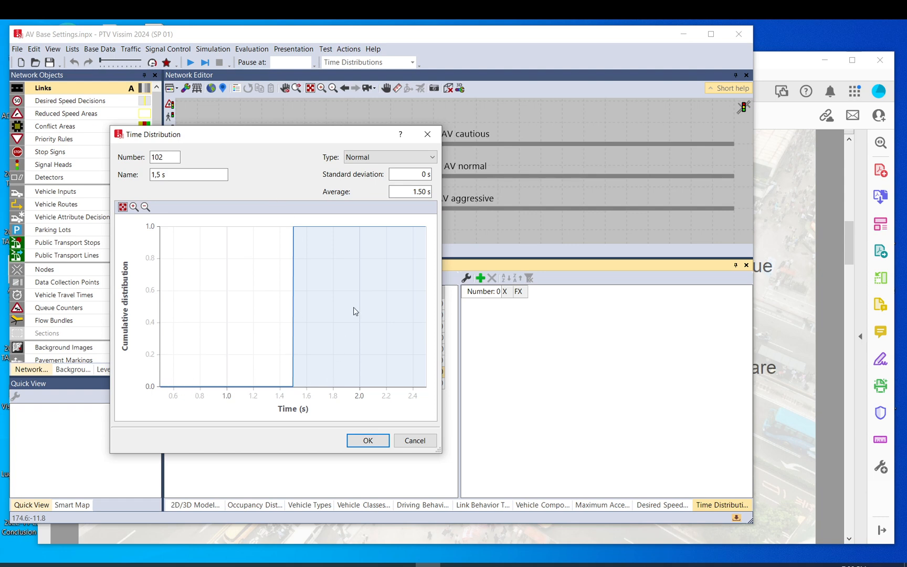
left_click(415, 441)
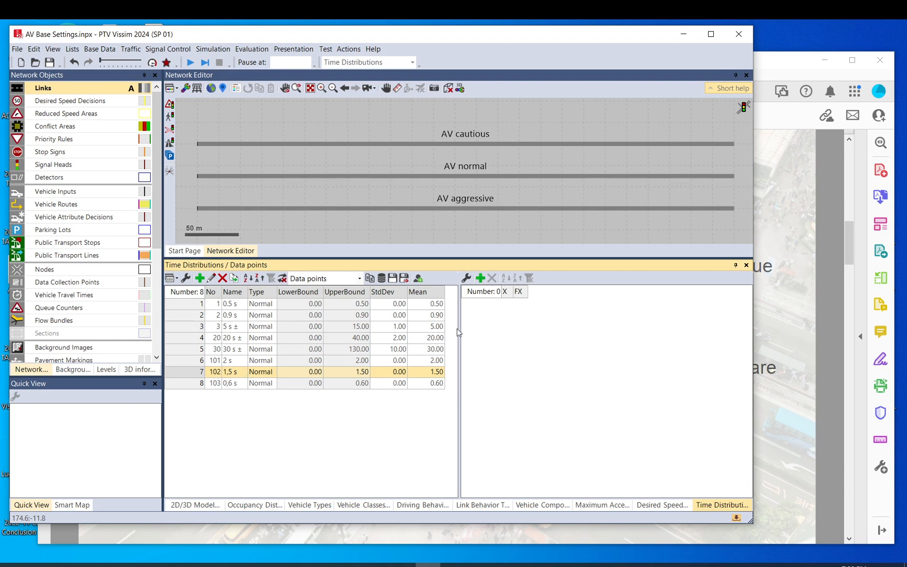
Check the car following model and its parameters for the Urban (motorized) driving behavior
left_click(424, 506)
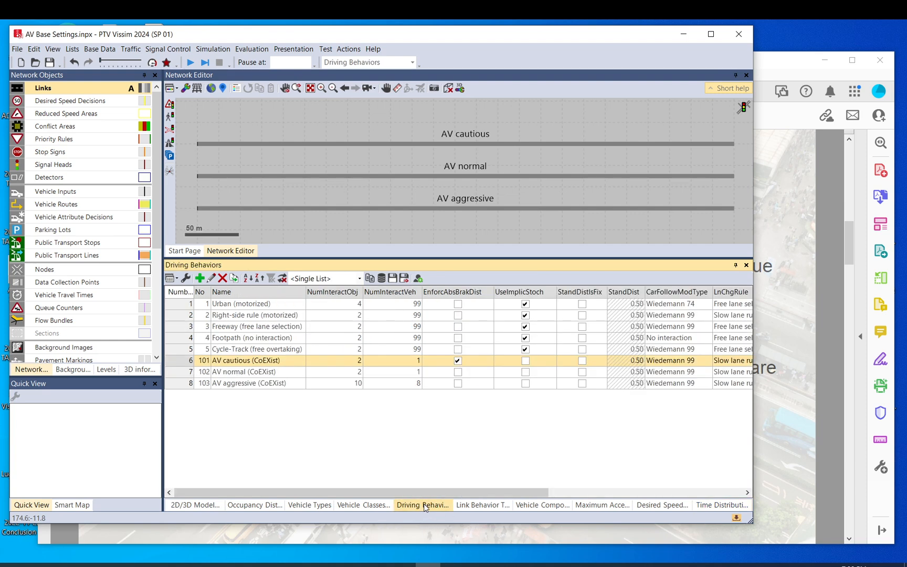
left_click(178, 306)
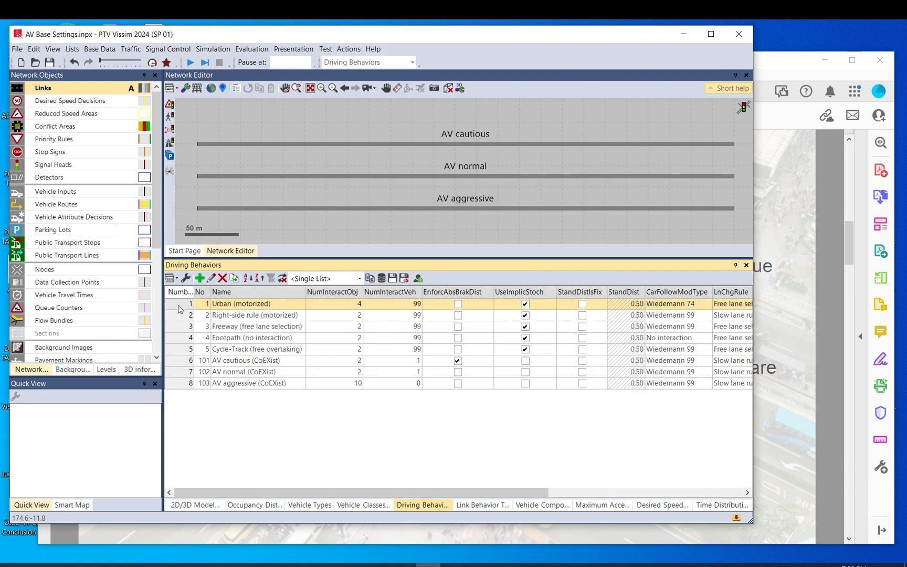
double_click(179, 309)
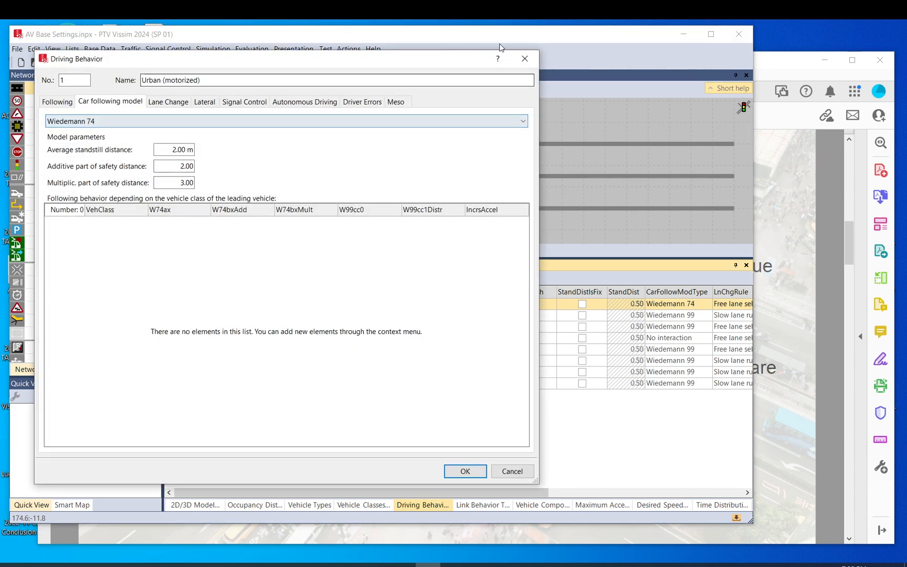
left_click(525, 59)
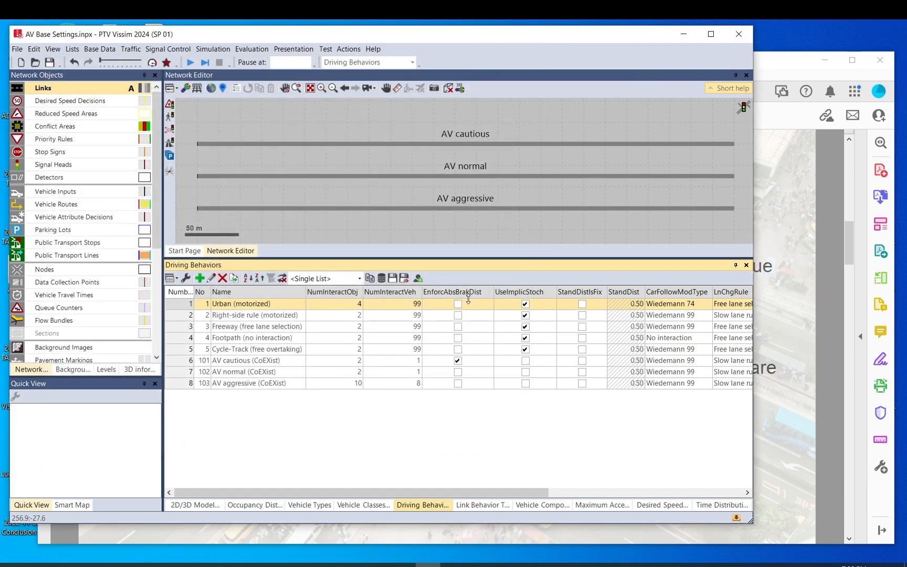
Check the CC1 gap time distribution options of the Freeway (free lane selection) driving behavior, leaving its settings unchanged
left_click(179, 327)
double_click(179, 330)
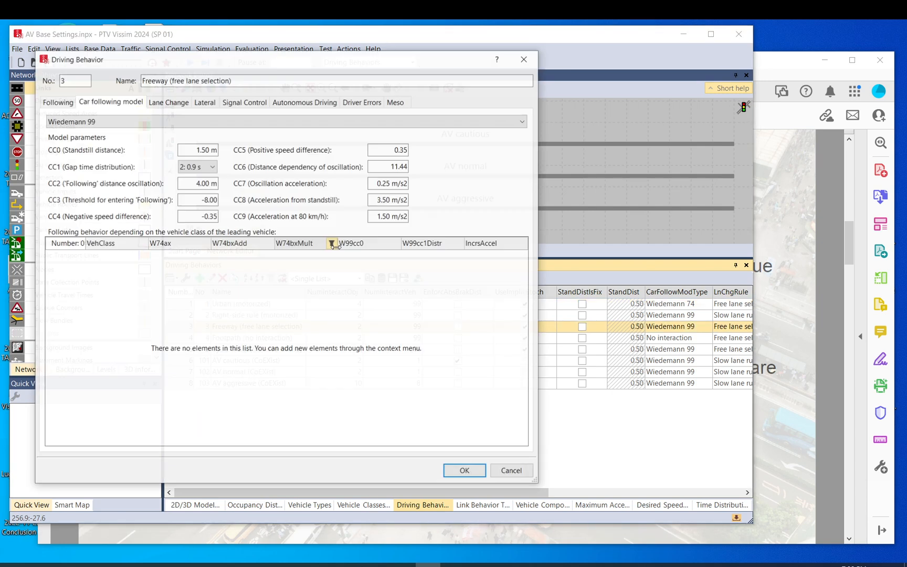
left_click(214, 168)
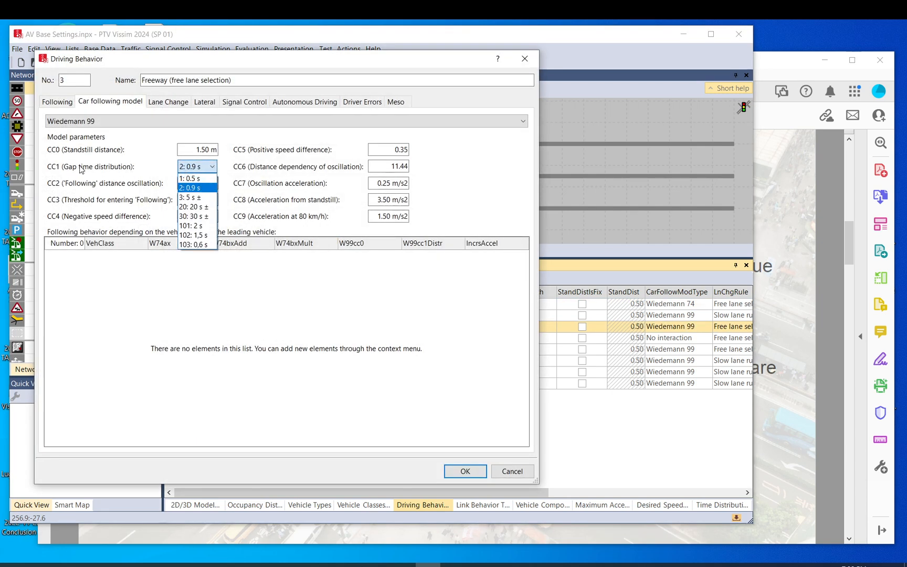
left_click(509, 470)
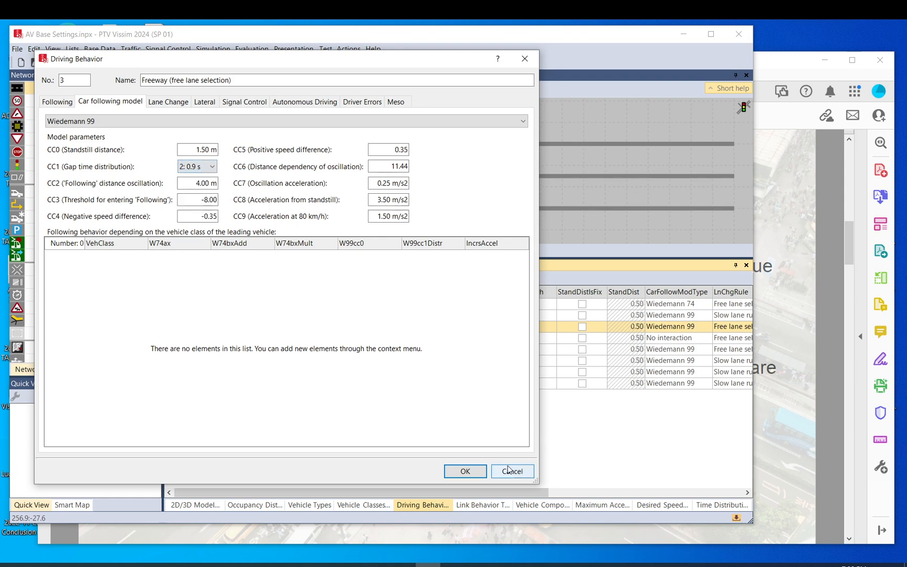
left_click(510, 471)
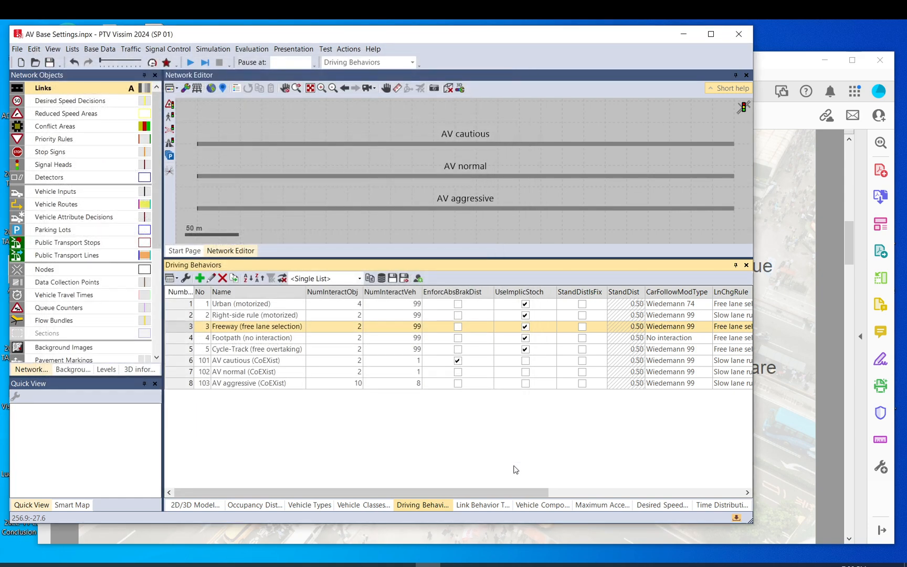
Switch to CAV (1).pdf and read the notes on the CoEXist time distributions and the default AV 2D/3D model distributions
left_click(785, 69)
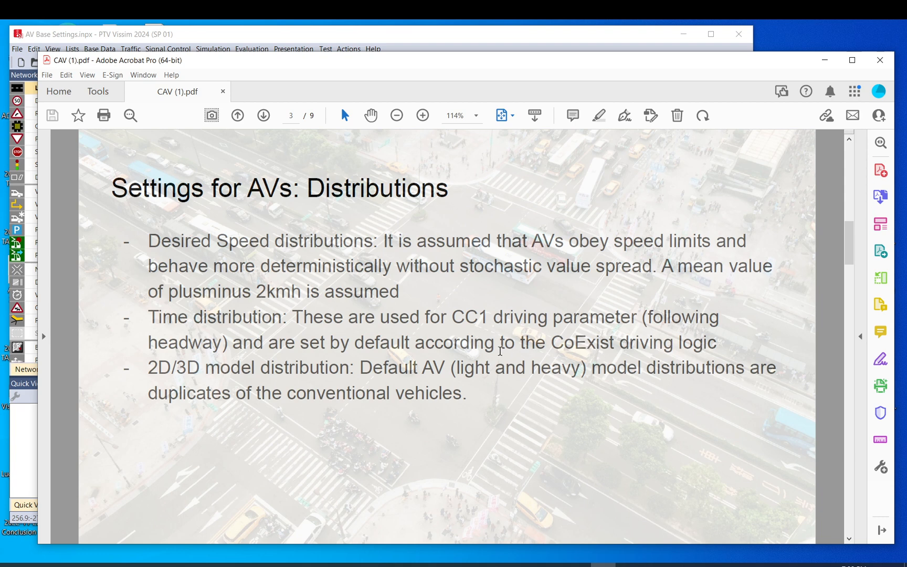
left_click_drag(715, 342, 501, 342)
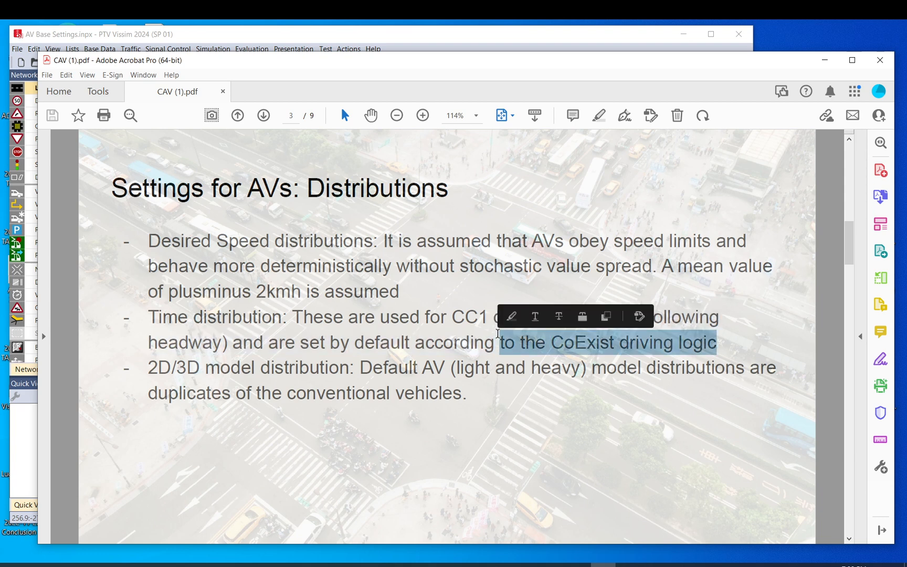
left_click(630, 342)
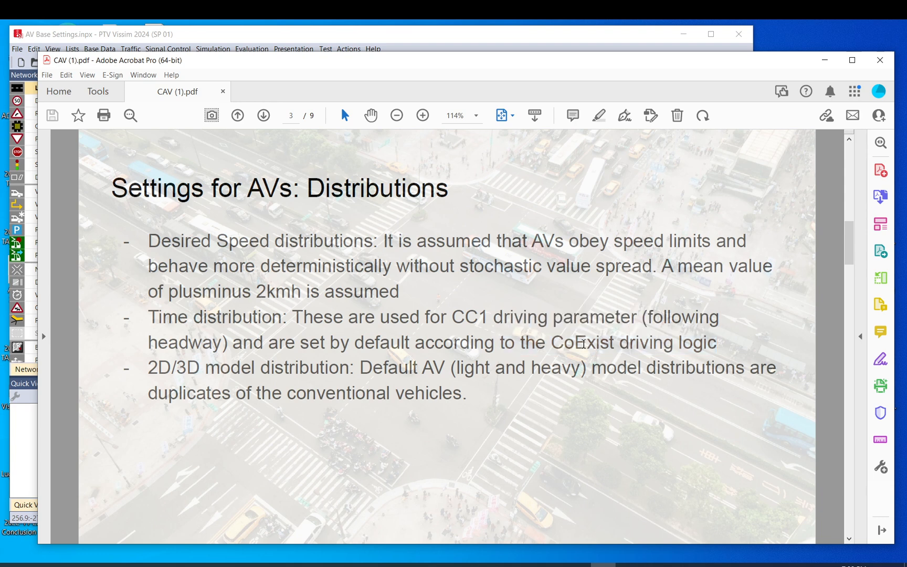
left_click_drag(148, 368, 350, 367)
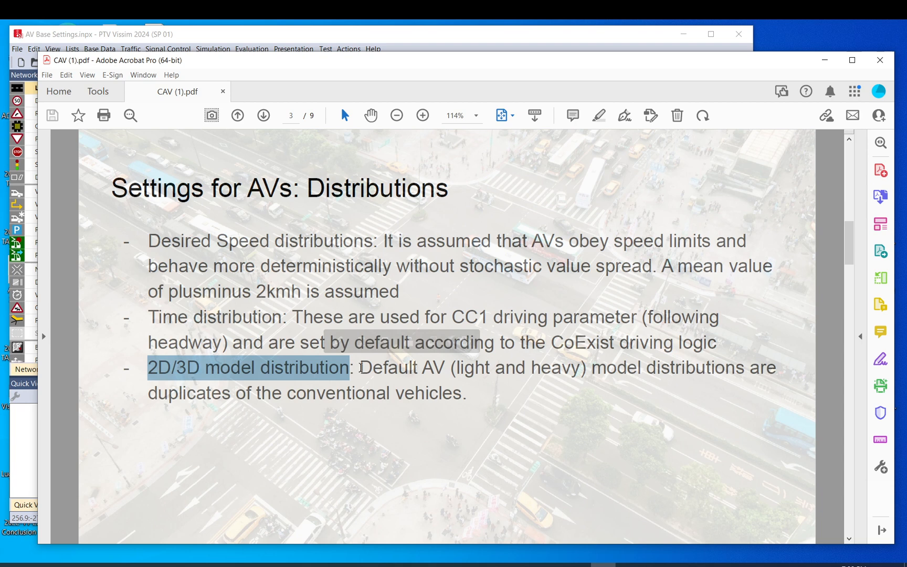
left_click_drag(360, 367, 446, 368)
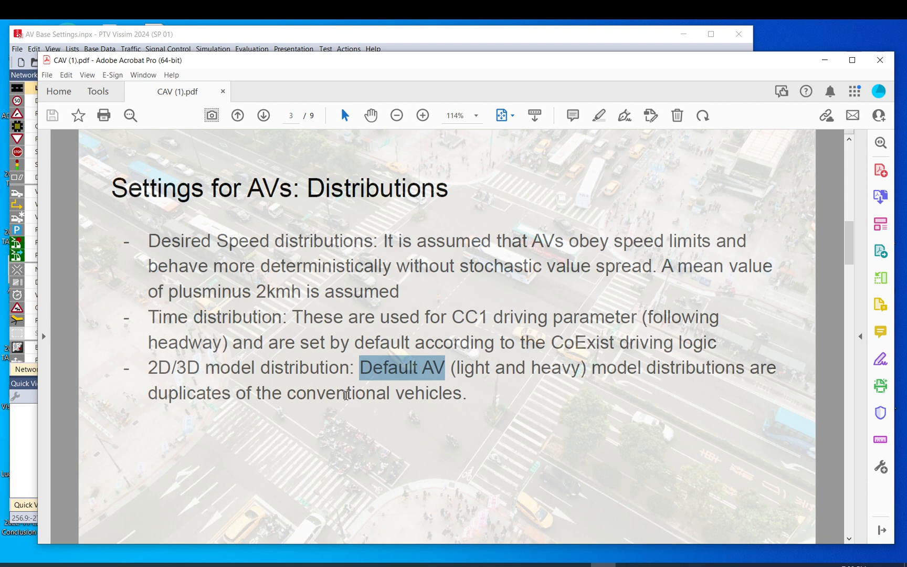
Return to PTV Vissim and compare the 2D/3D model distribution elements of Car, Car AV, HGV and HGV AV
left_click(417, 39)
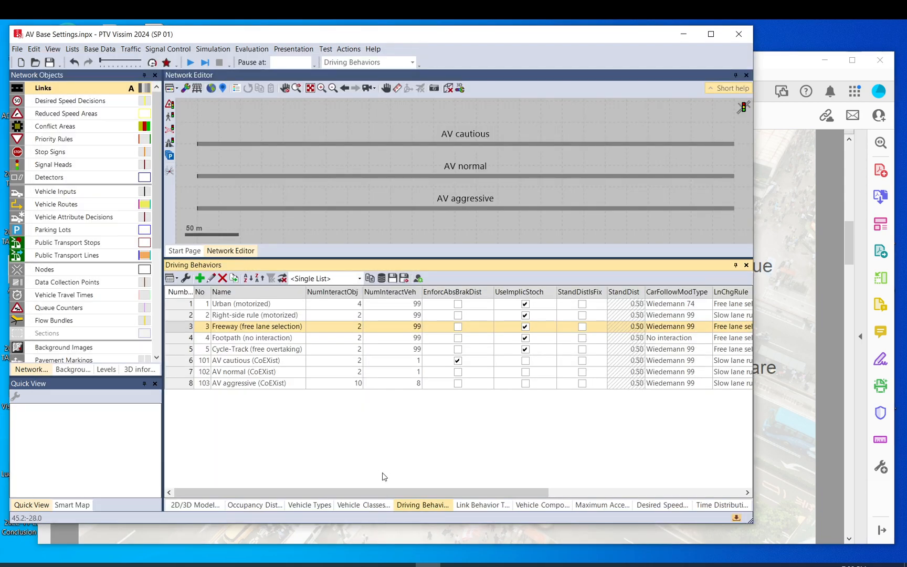
left_click(205, 506)
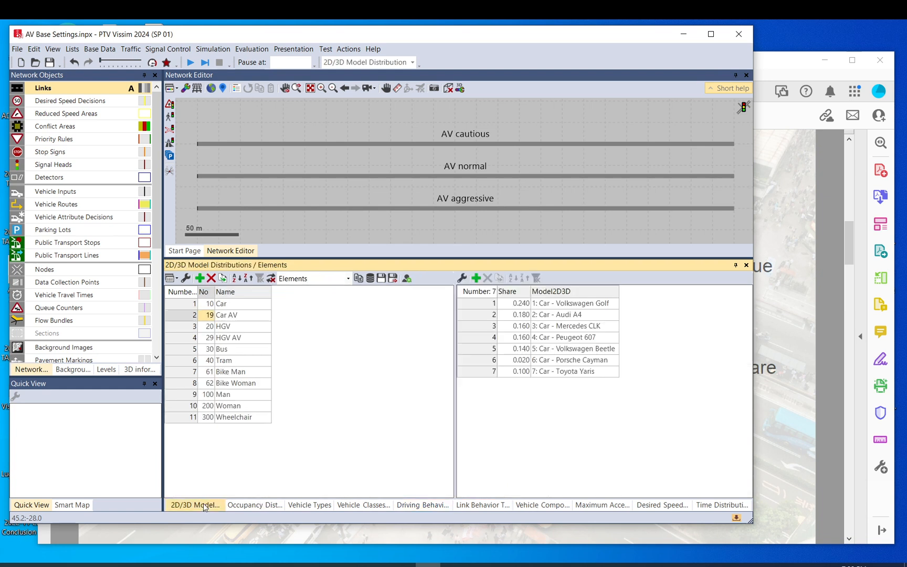
left_click(194, 305)
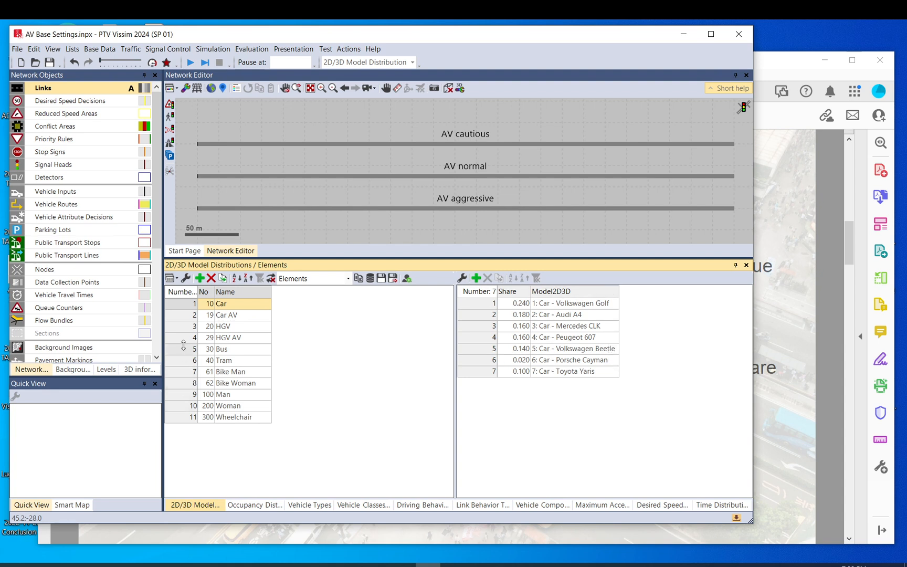
left_click(191, 315)
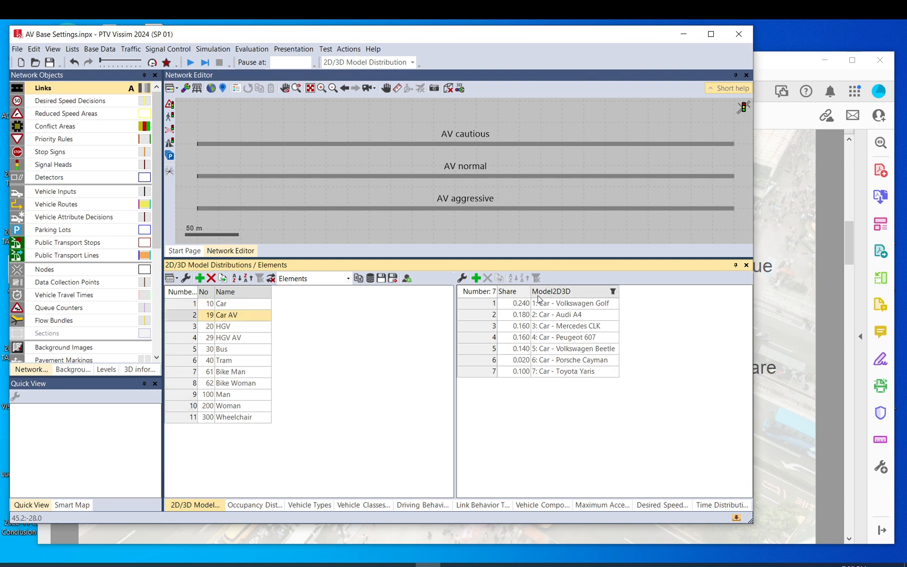
left_click(184, 327)
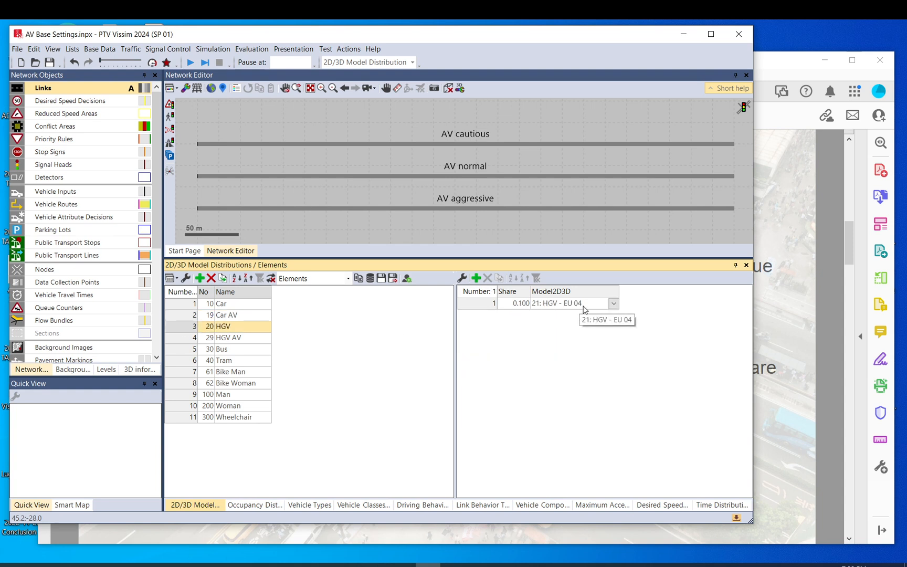
left_click(241, 339)
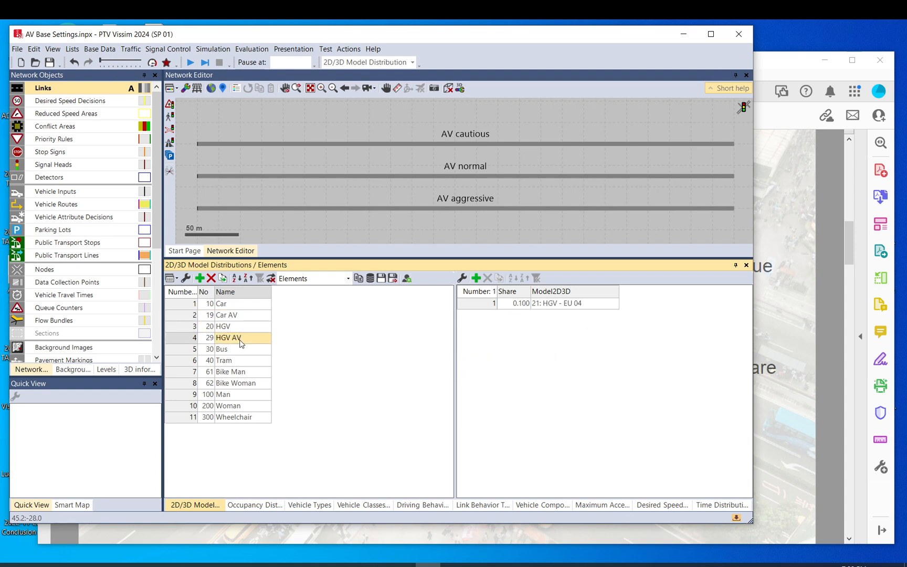
Switch to CAV (1).pdf and read the Cautious driving logic on page 4, covering road code, absolute braking distance, unsignalised intersections and gaps
left_click(777, 62)
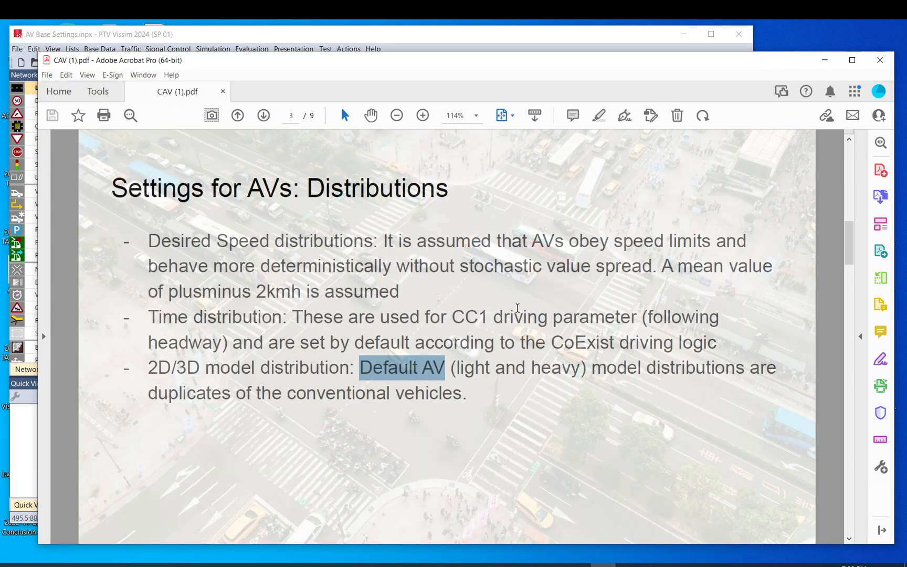
scroll(511, 305, "down", 2)
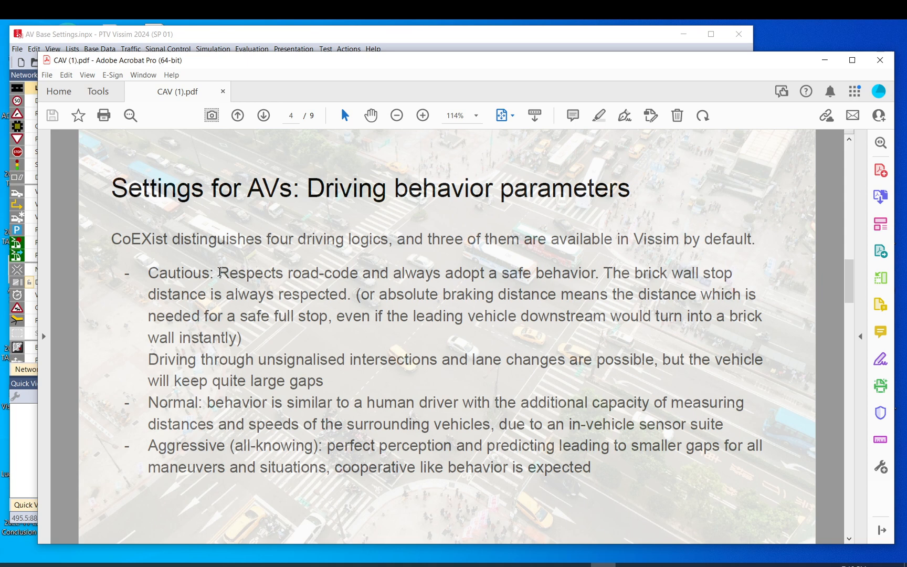
left_click_drag(220, 272, 350, 278)
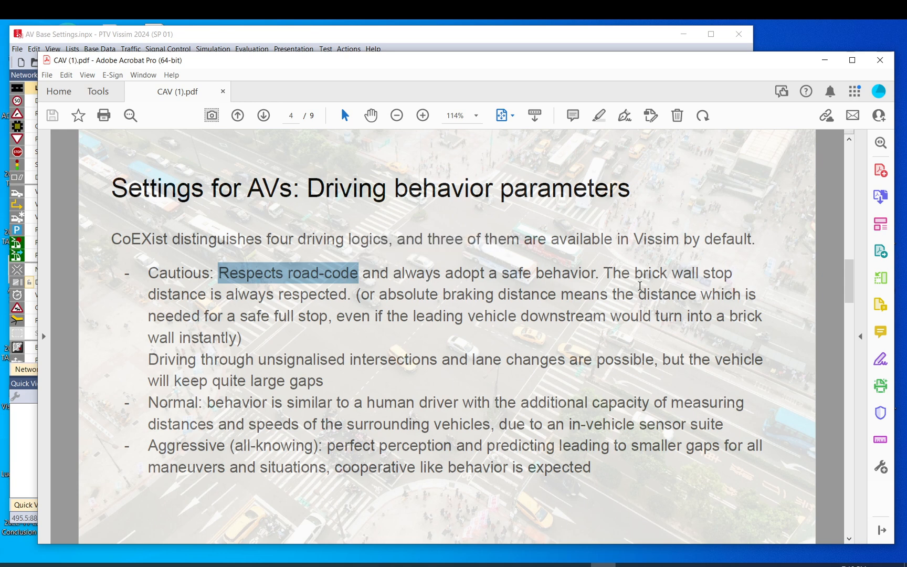
left_click_drag(604, 274, 721, 273)
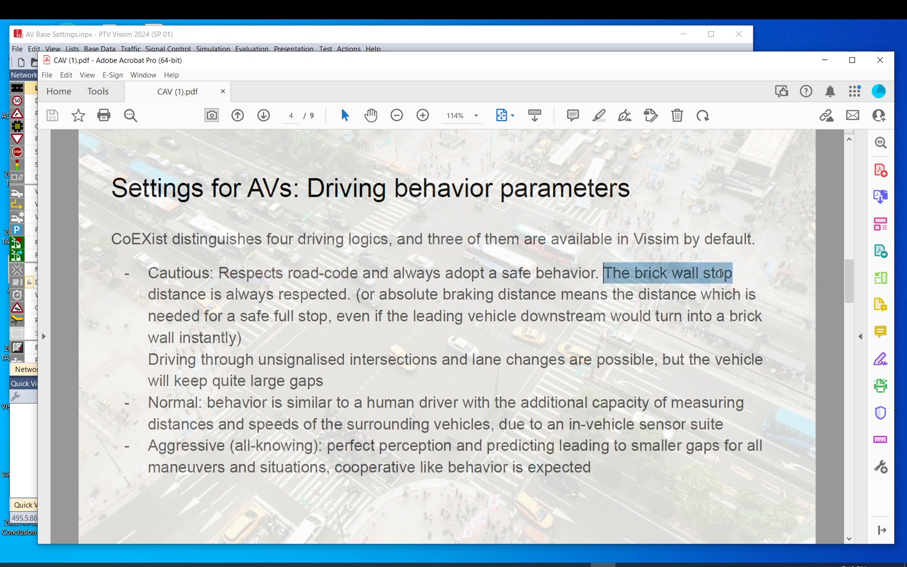
left_click(350, 295)
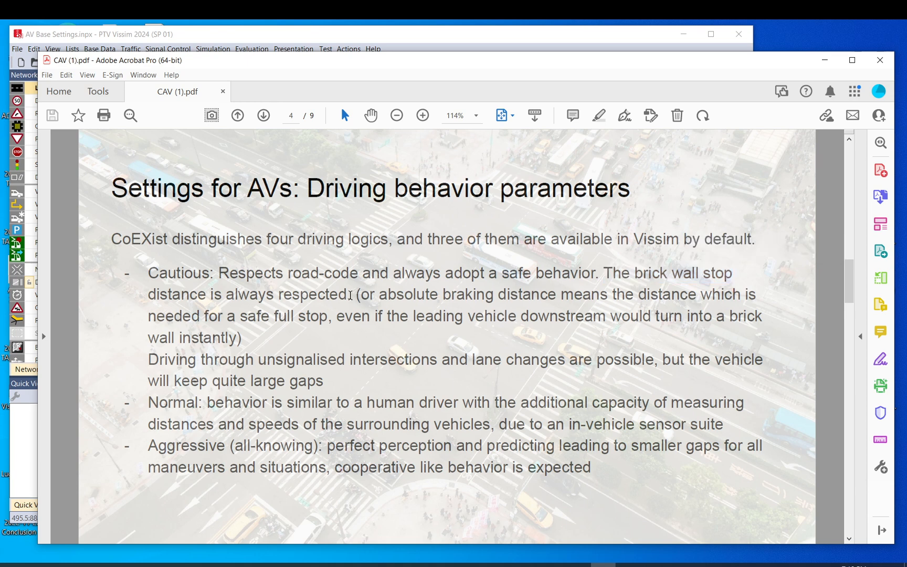
left_click_drag(380, 296, 529, 297)
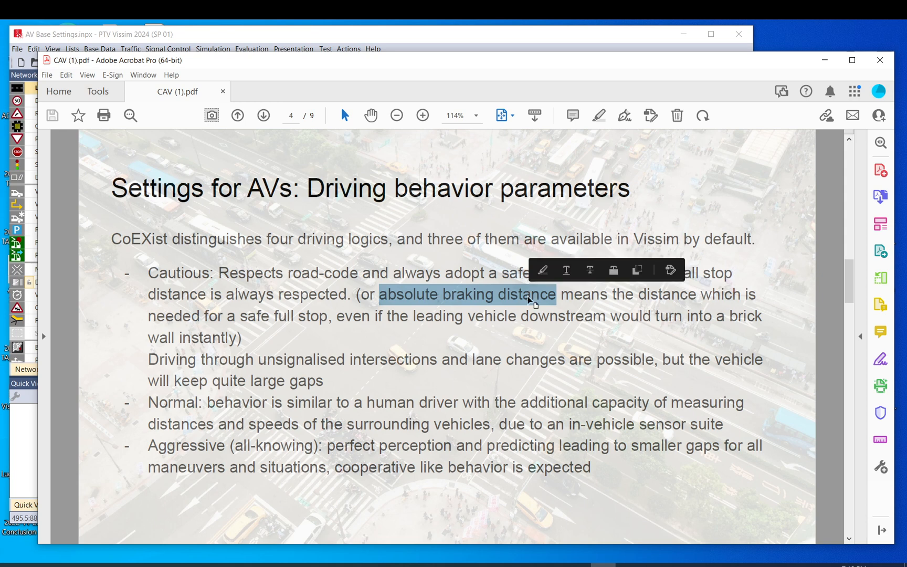
left_click(575, 295)
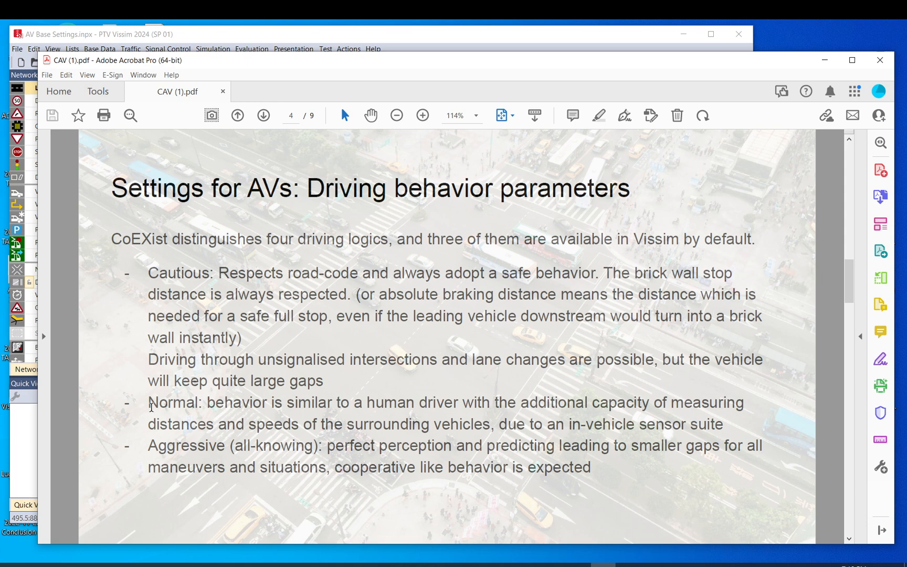
left_click_drag(149, 366, 438, 365)
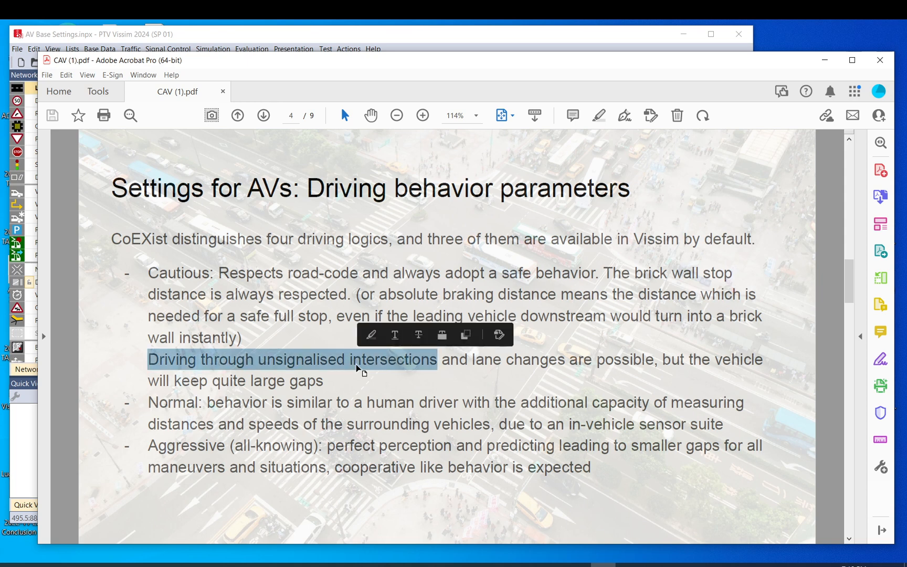
left_click(357, 366)
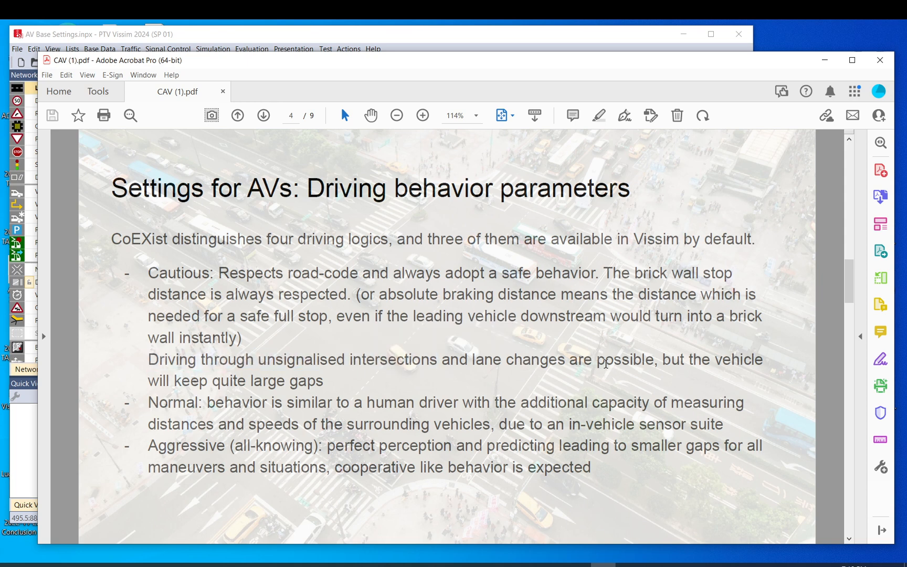
left_click_drag(148, 380, 324, 380)
left_click(333, 378)
Read the Normal driving logic description, including its note about the in-vehicle sensor suite
left_click_drag(148, 402, 203, 402)
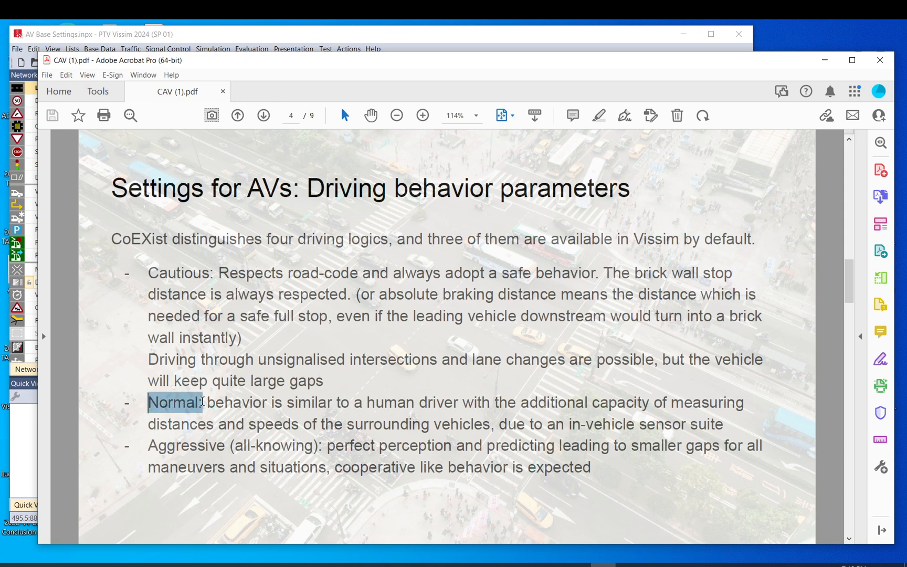
left_click(221, 401)
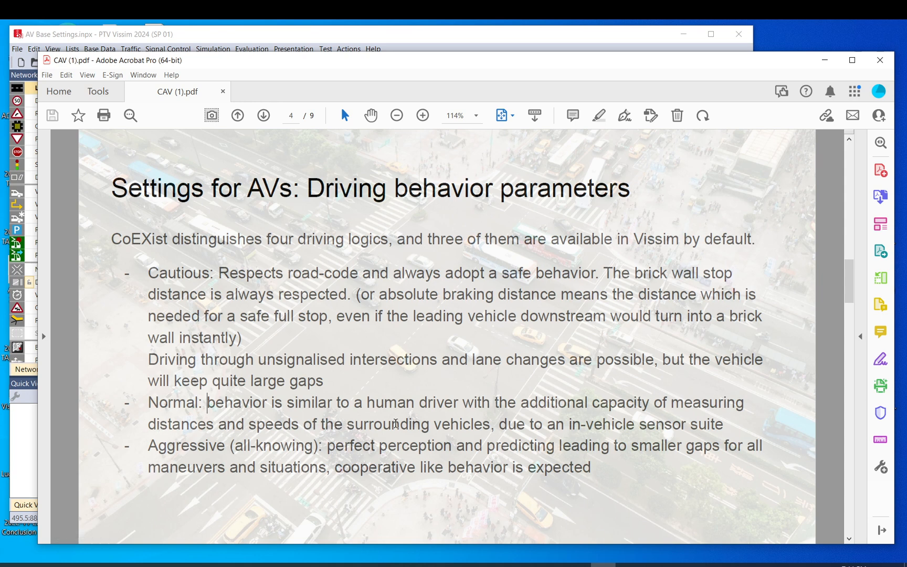
left_click_drag(607, 422, 725, 425)
left_click(725, 422)
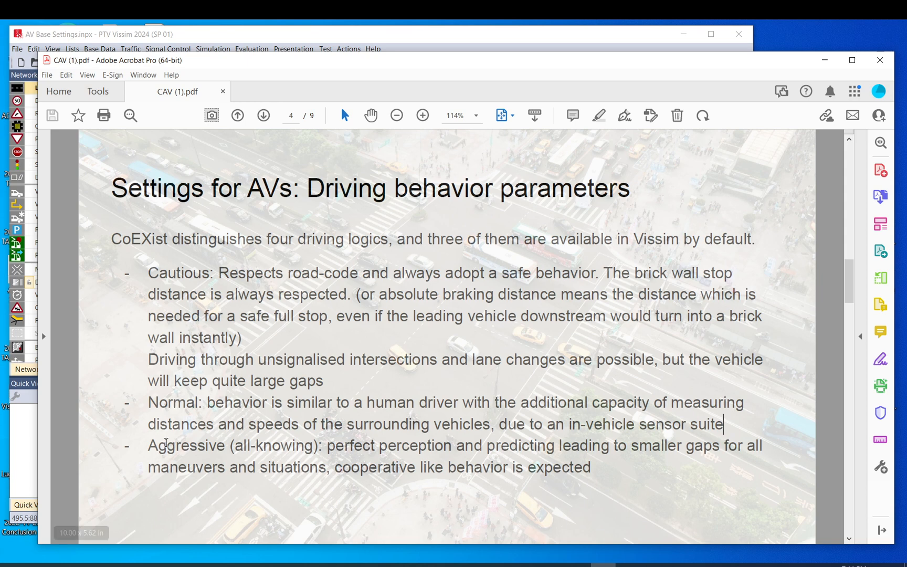
Compare the Normal driving logic description with the Aggressive (all-knowing) one, including its notes on perception, prediction and gaps
left_click_drag(150, 446, 229, 445)
left_click_drag(148, 402, 168, 412)
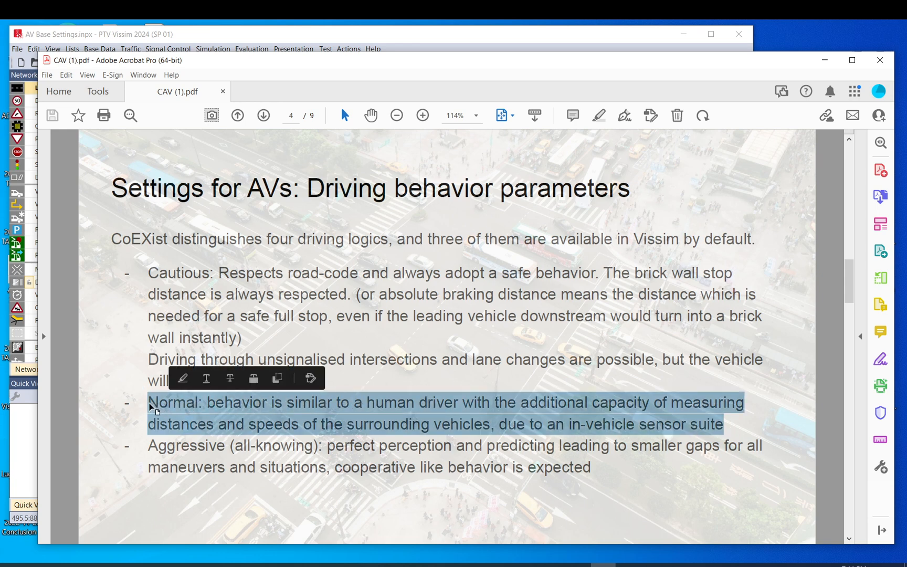
left_click(149, 403)
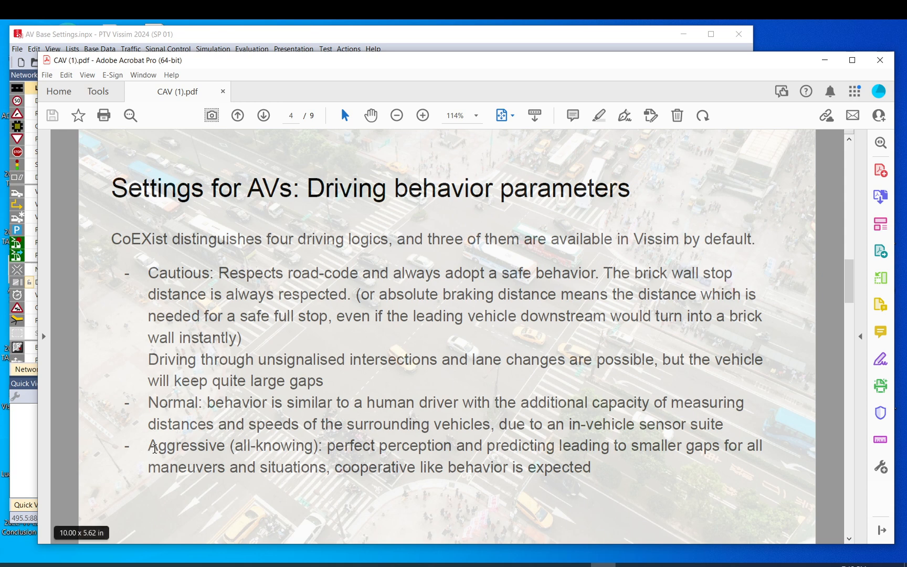
left_click_drag(151, 447, 379, 448)
left_click(383, 448)
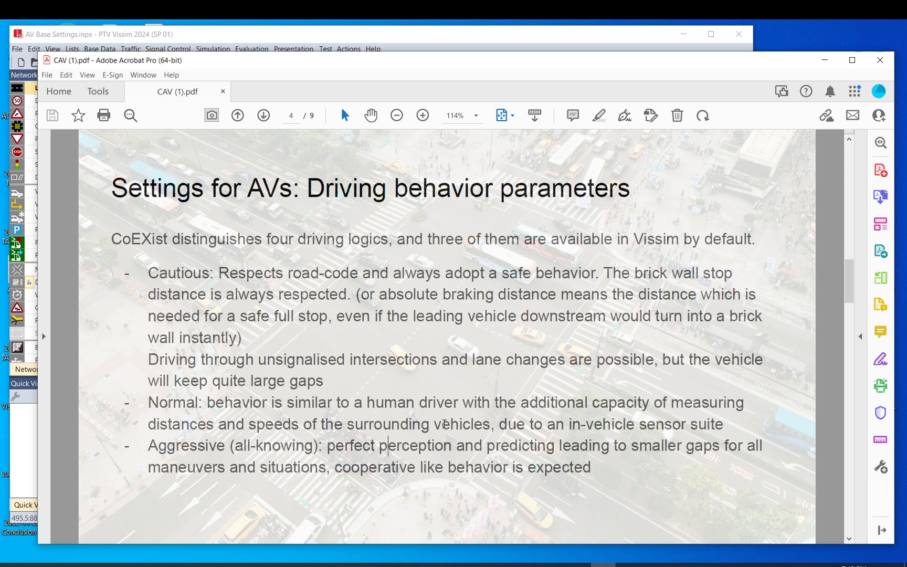
Go to page 5 and examine the summary table of driving behavior settings, starting with the absolute braking distance (brick wall) column
scroll(444, 424, "down", 1)
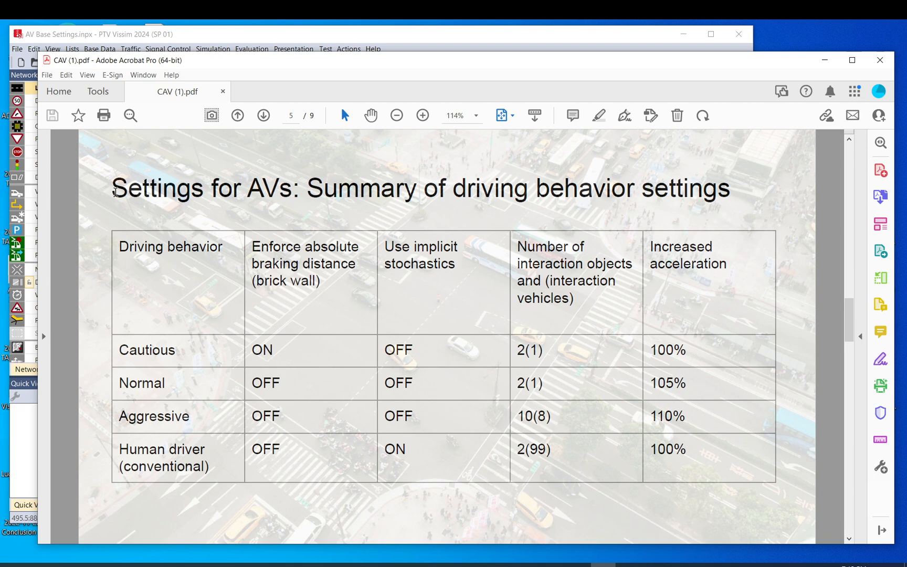
left_click_drag(112, 189, 417, 195)
left_click(310, 200)
left_click_drag(319, 281, 258, 282)
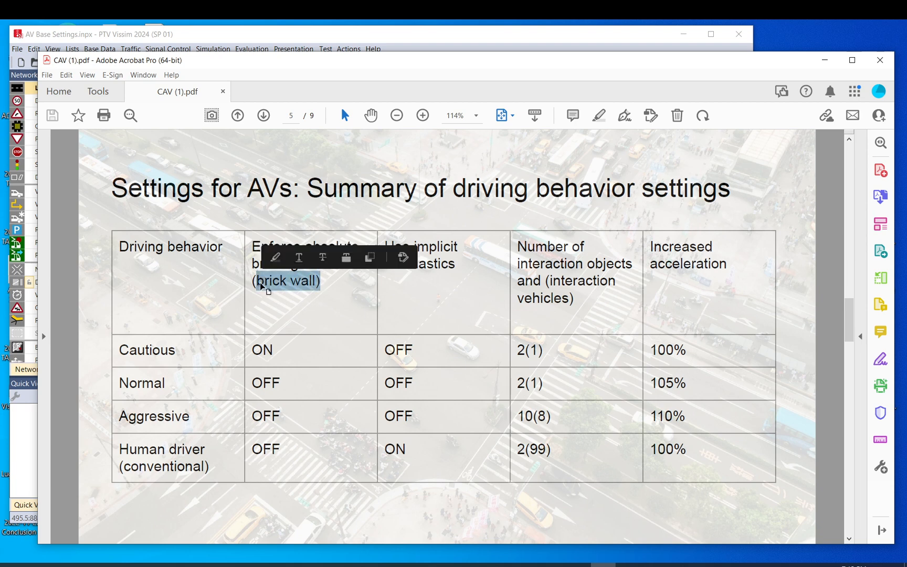
left_click(465, 272)
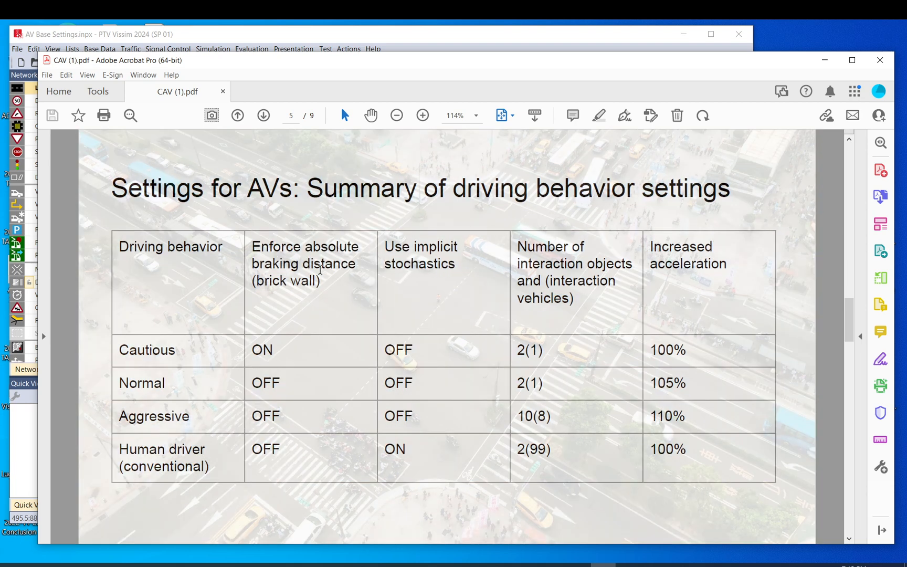